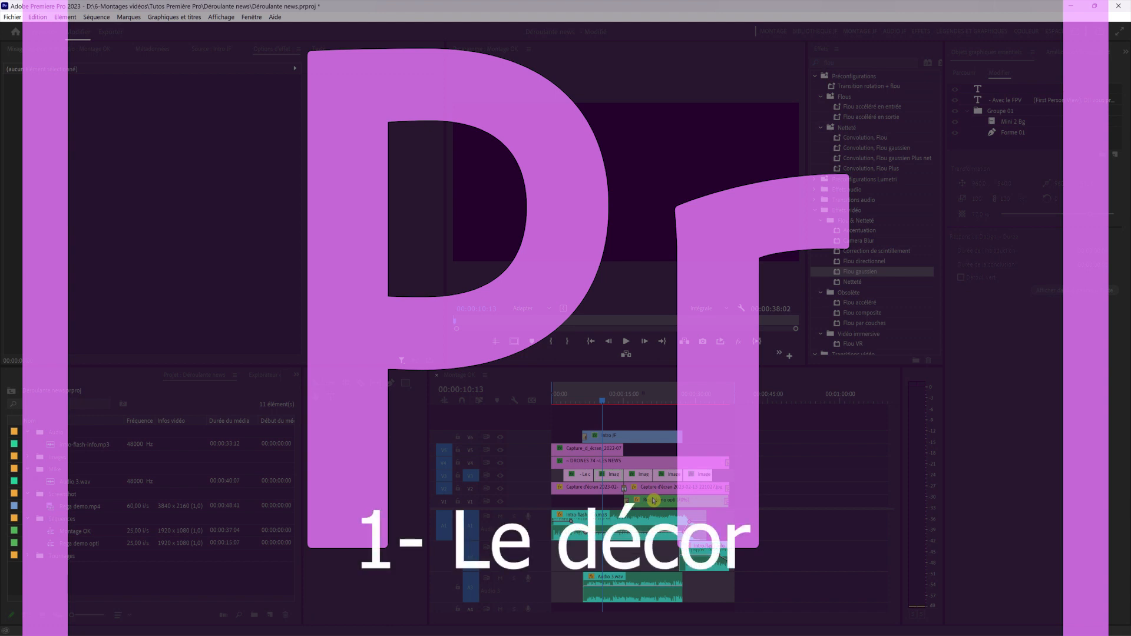
- Create a new 1920 × 1080 sequence at 25 frames per second and rename it "Explications YT"
key(ctrl+n)
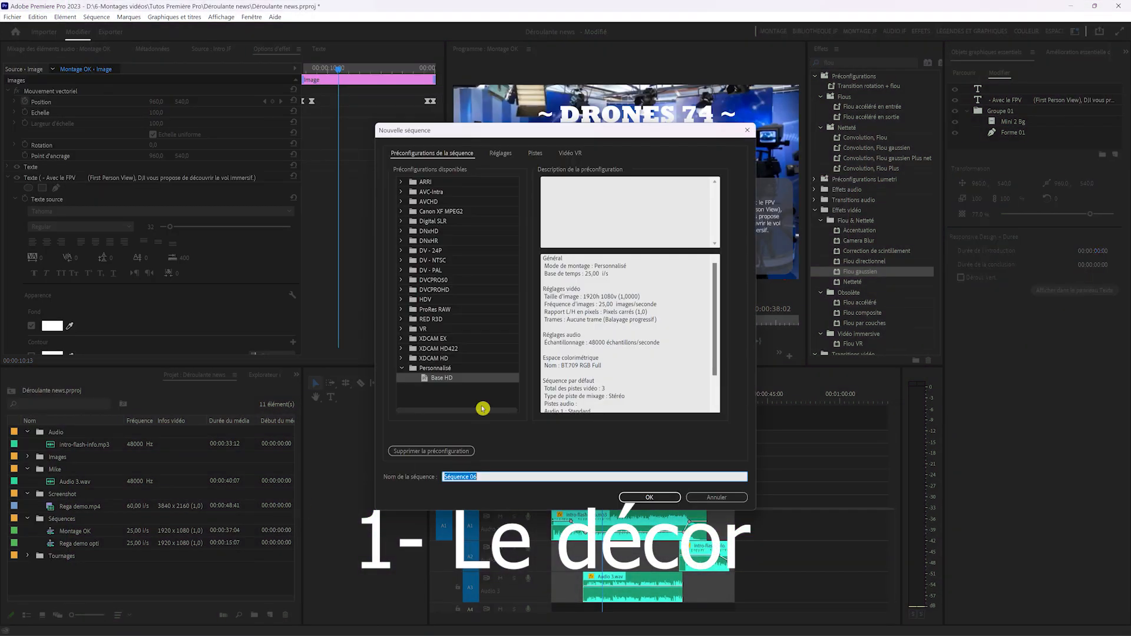
click(488, 152)
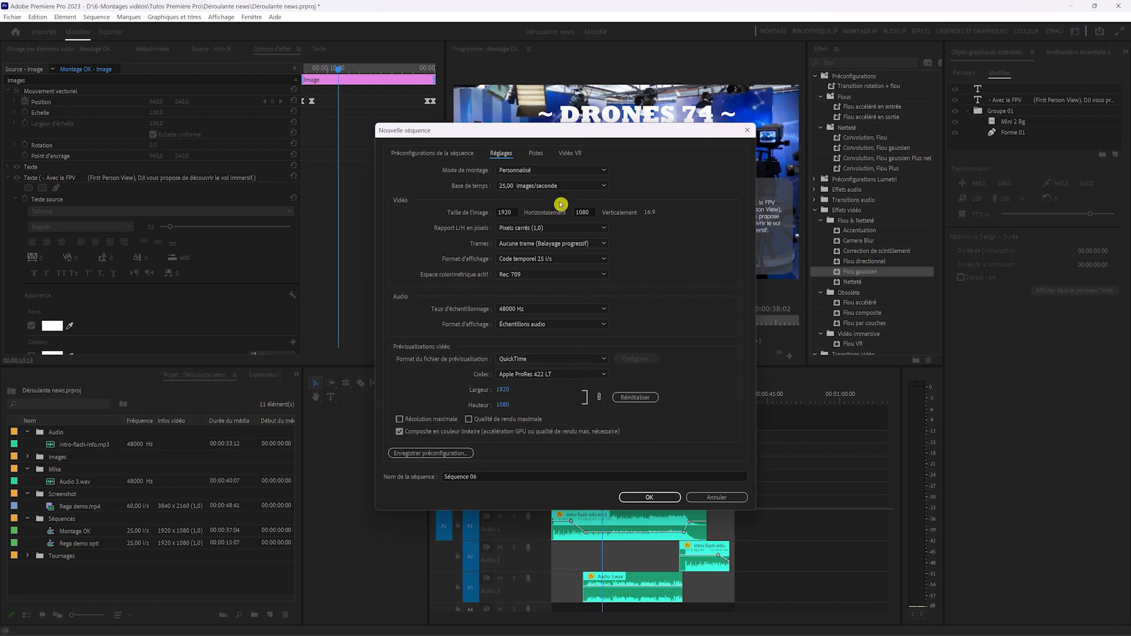
click(655, 499)
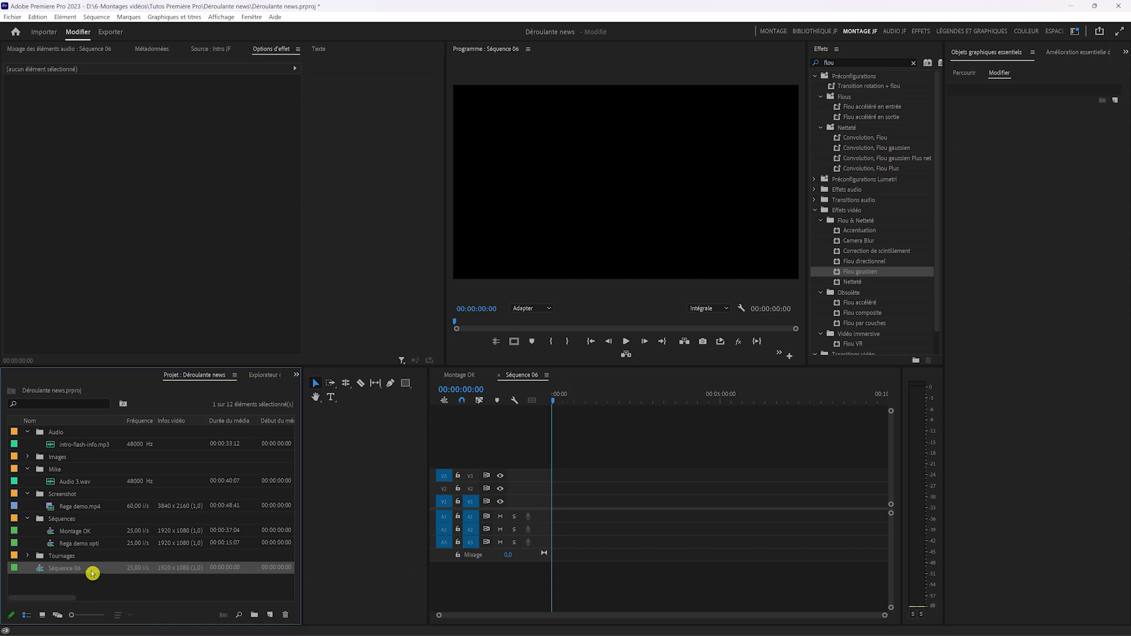
click(93, 572)
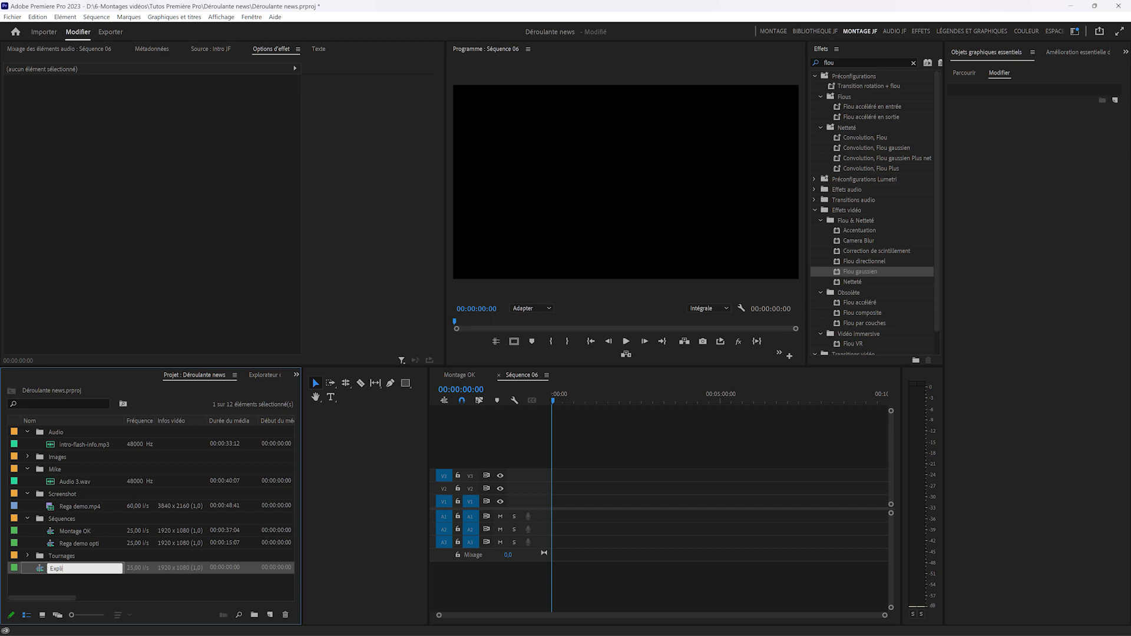
text(Explications YT)
key(Return)
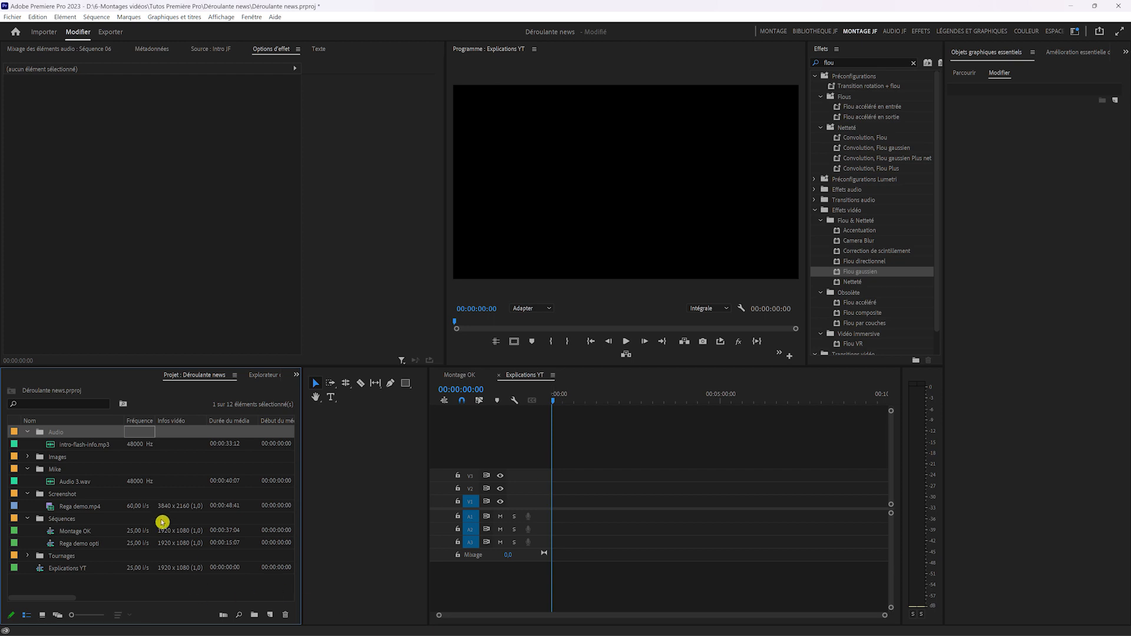
- Place the Décor studio image from the Images folder on video track V1 at the start of the sequence
click(28, 457)
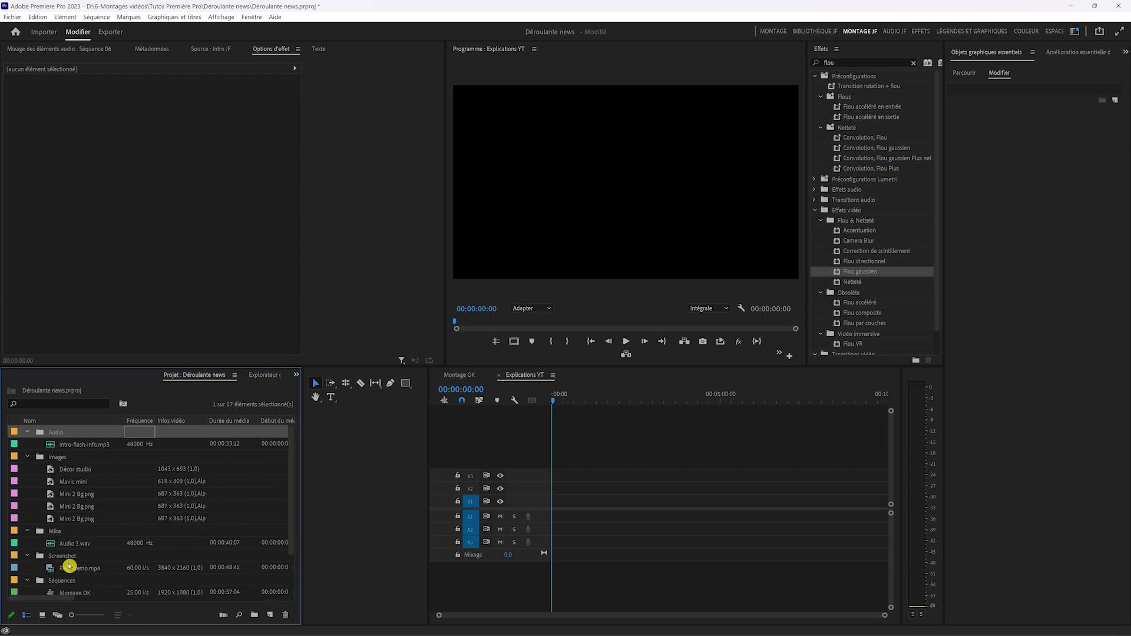
drag(83, 472, 651, 522)
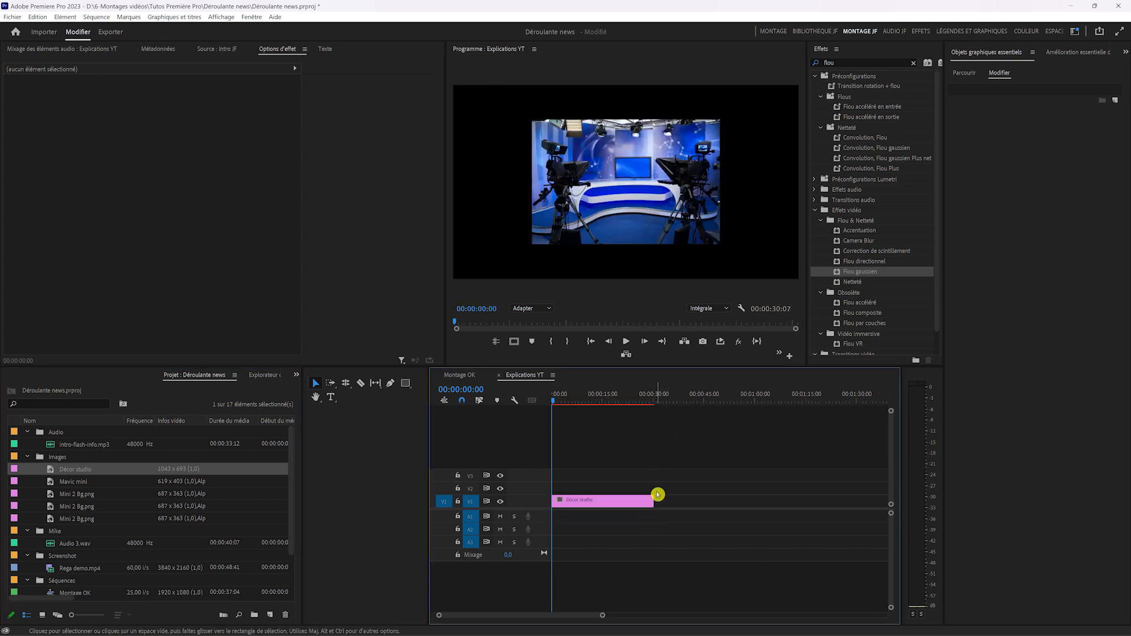
mouse_move(609, 501)
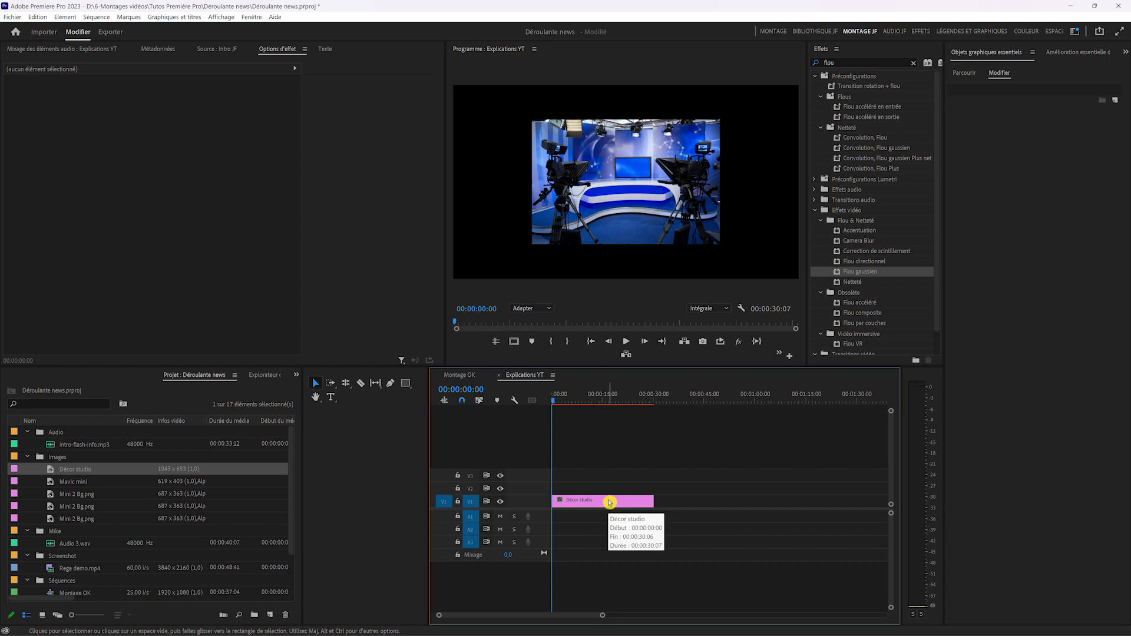
- Scale the Décor studio clip to 186 and reposition it to about 965.7, 640.3 so it fills the frame
click(609, 502)
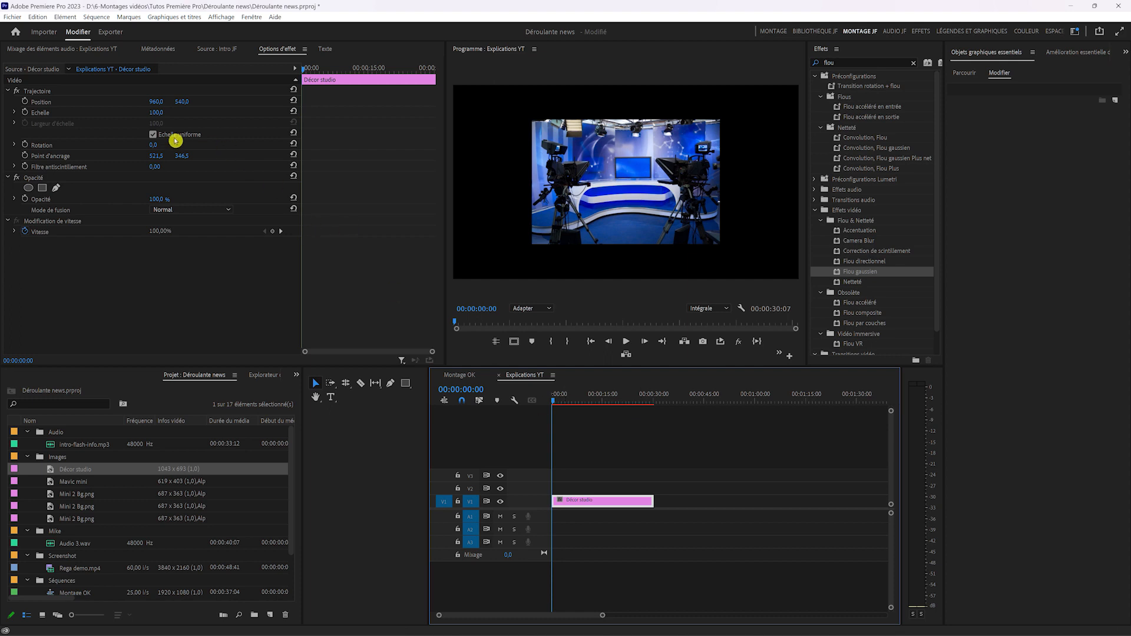
click(156, 112)
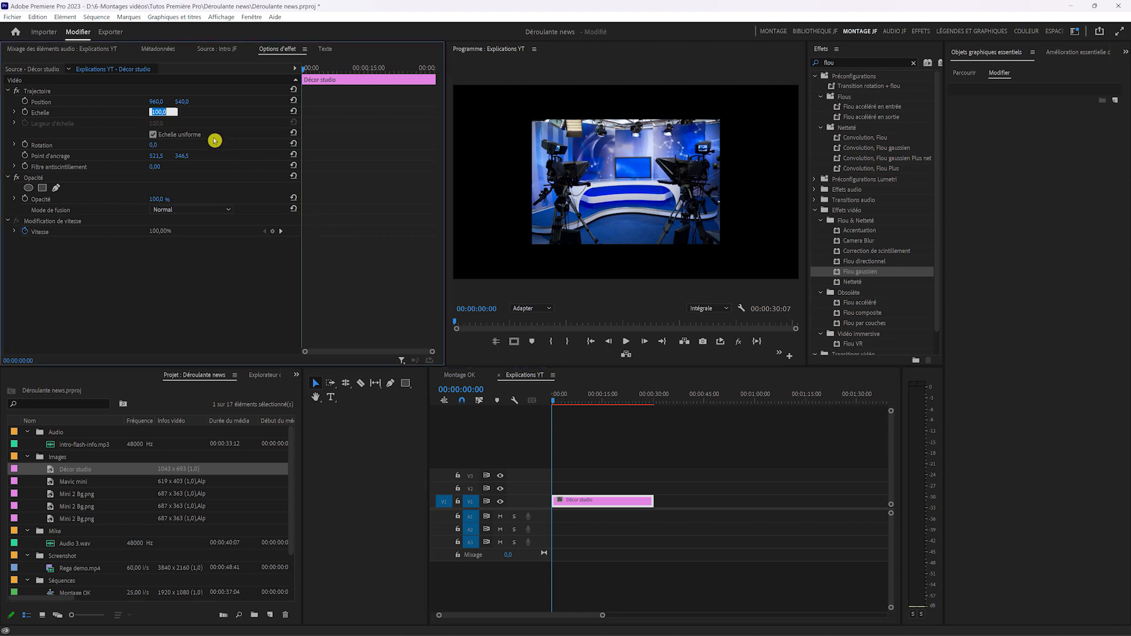
key(Up)
key(Up)
key(Up)
key(Up)
key(Up)
key(Up)
key(Up)
key(Up)
key(Up)
key(Up)
key(Up)
key(Up)
key(Up)
key(Up)
key(Up)
key(Up)
key(Up)
key(Up)
key(Up)
key(Up)
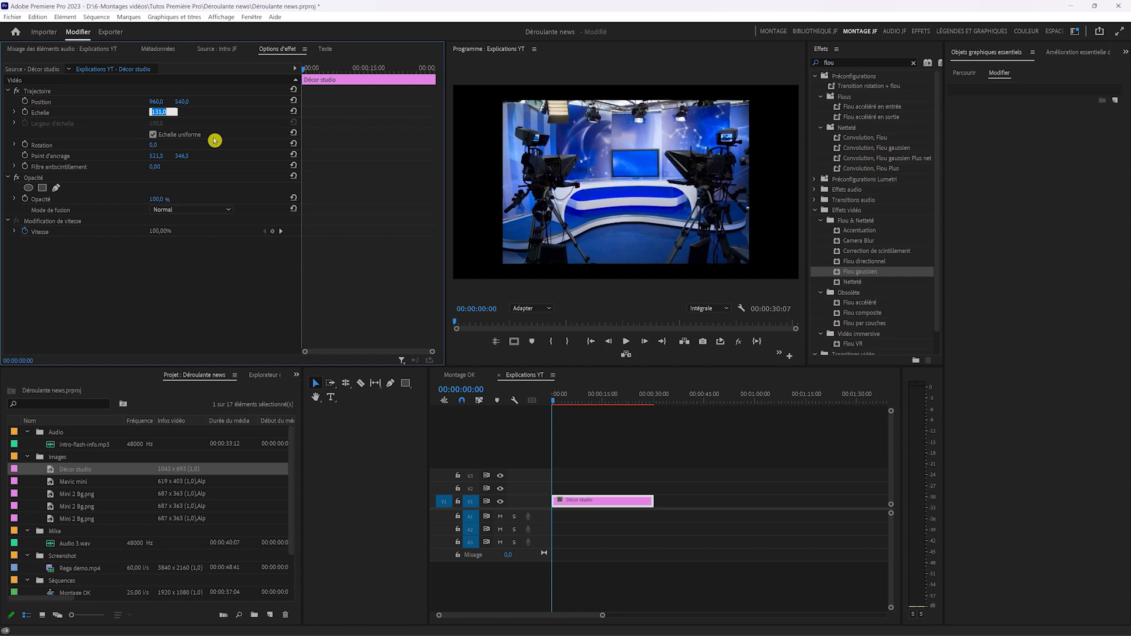
key(Up)
key(Up)
key(Up)
key(Up)
key(Up)
key(Up)
key(Up)
key(Up)
key(Up)
key(Up)
key(Up)
key(Up)
key(Up)
key(Up)
key(Up)
key(Up)
key(Up)
key(Up)
key(Up)
key(Up)
key(Up)
click(80, 101)
drag(582, 199, 595, 215)
- Place the Mavic mini image on track V2 directly above the Décor studio clip, starting at the same point
mouse_move(795, 631)
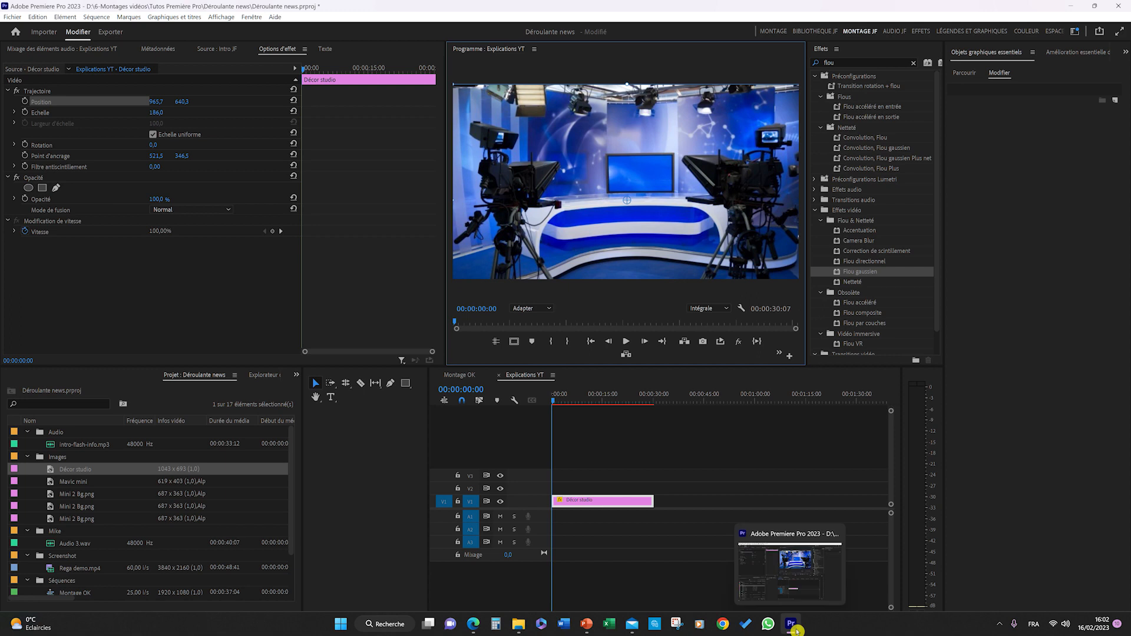
drag(80, 481, 653, 487)
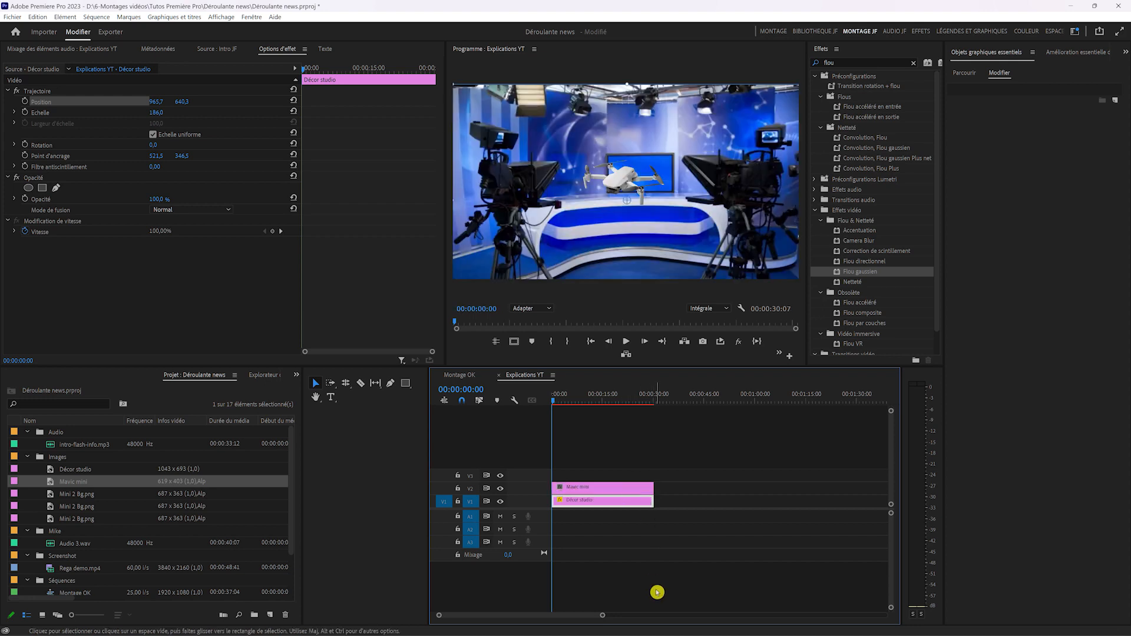
- Scale the Mavic mini clip to 43 and move the drone onto the studio's central screen, at about 1025, 514
click(617, 487)
click(158, 112)
text(43)
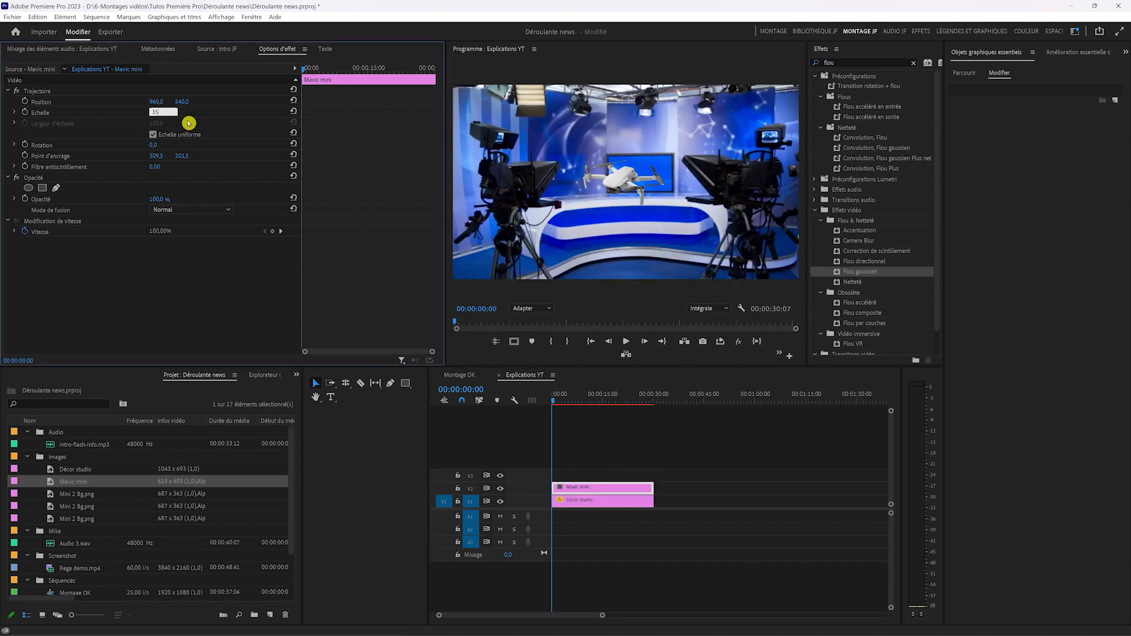
key(Return)
click(116, 101)
drag(611, 182, 623, 177)
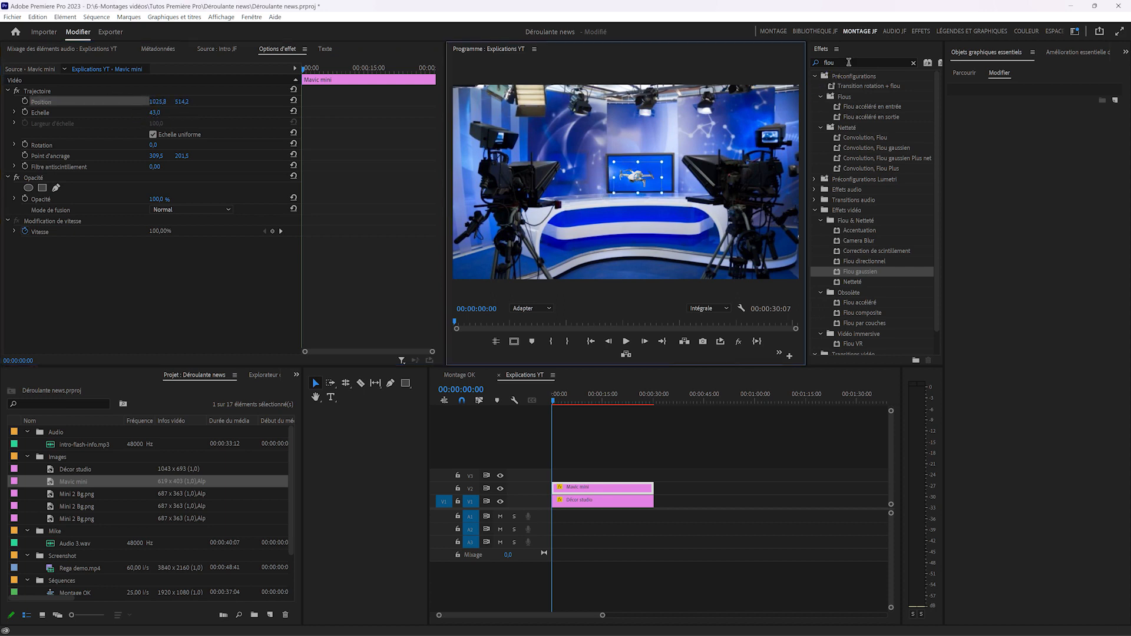
- Apply the Flou gaussien effect to the Mavic mini clip and set its blur to 15
click(846, 61)
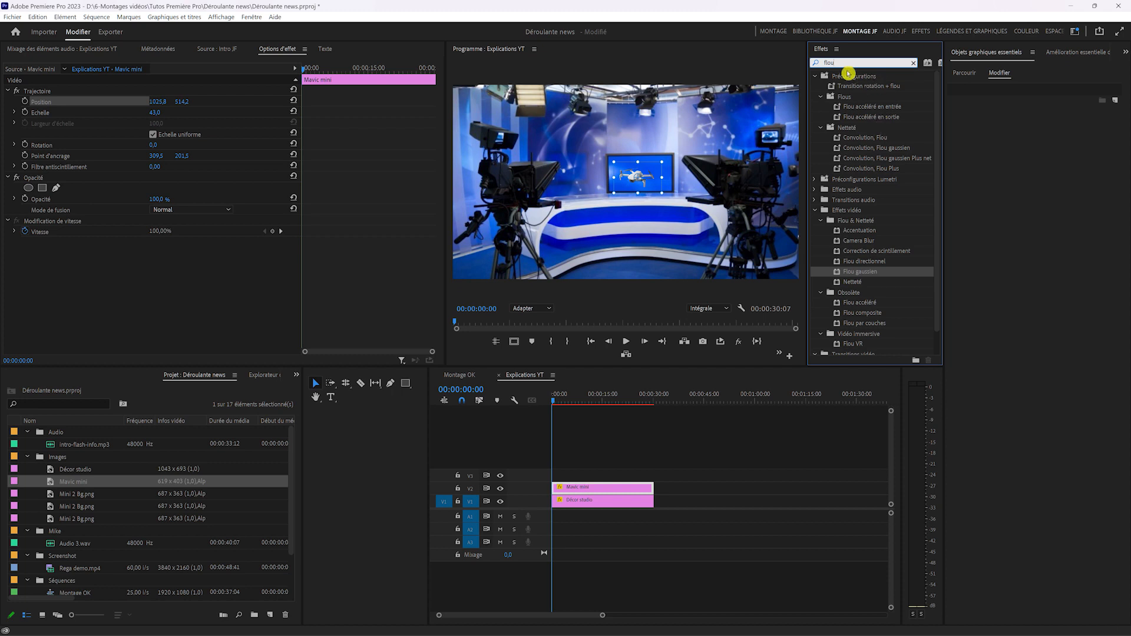
drag(863, 272, 586, 490)
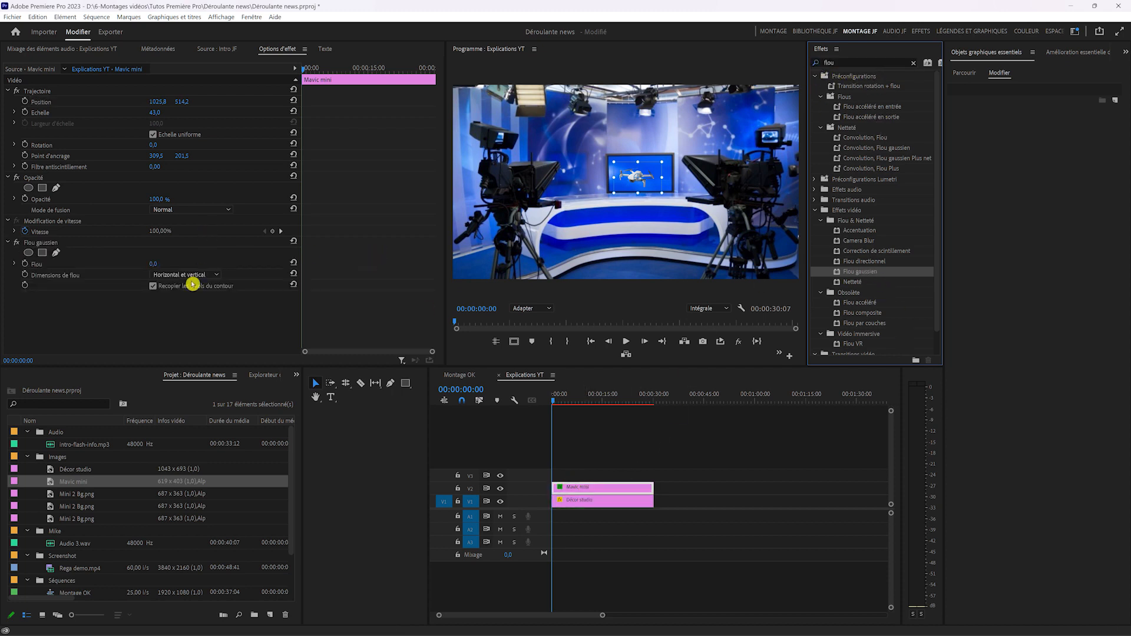
click(154, 264)
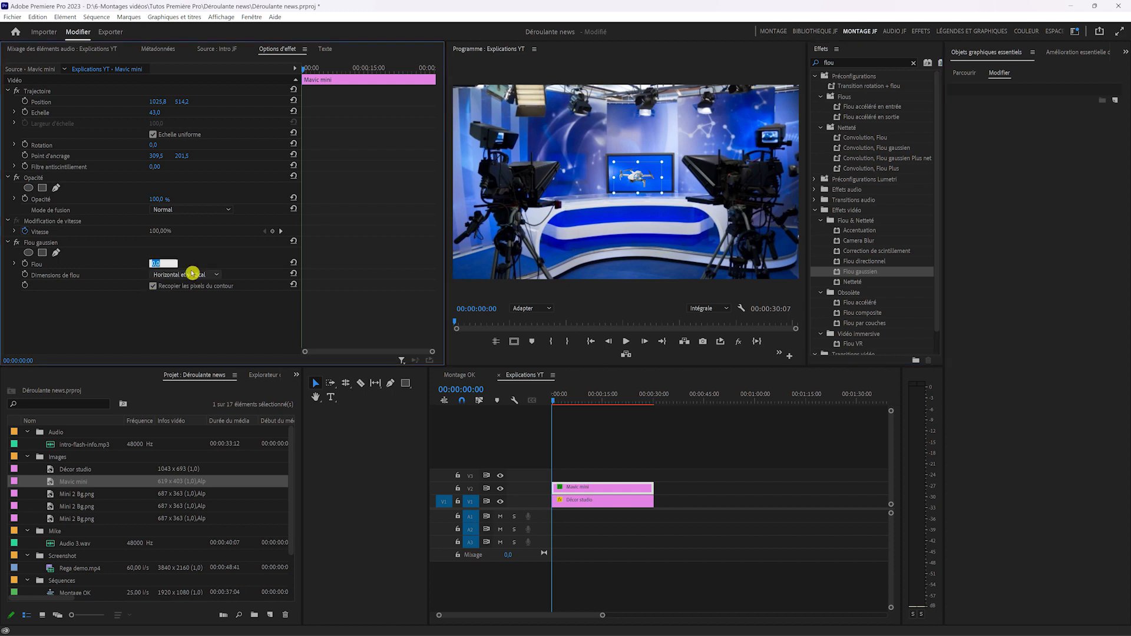
text(15)
key(Return)
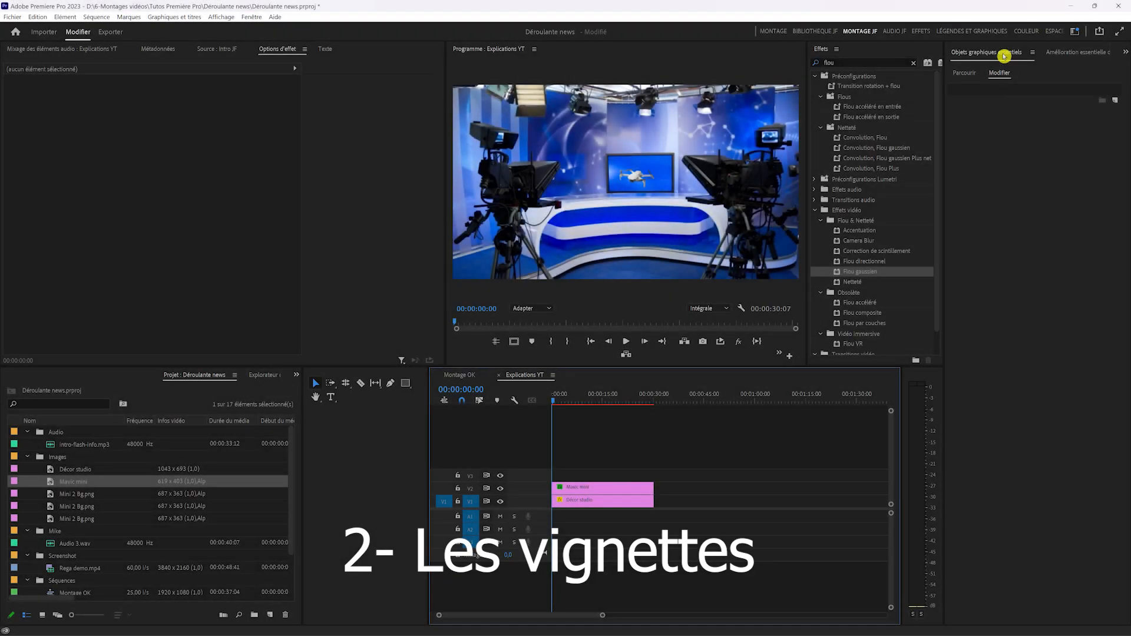
- Add a rectangle graphic in the lower-right area of the picture, about 300 wide and 524 high
click(1003, 54)
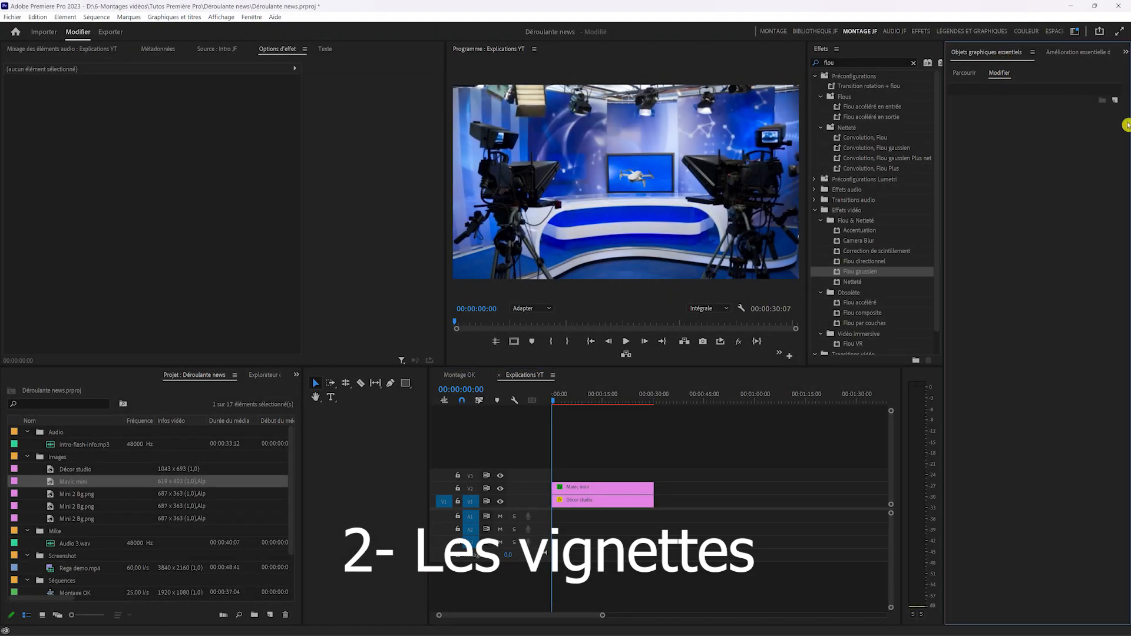
click(1114, 101)
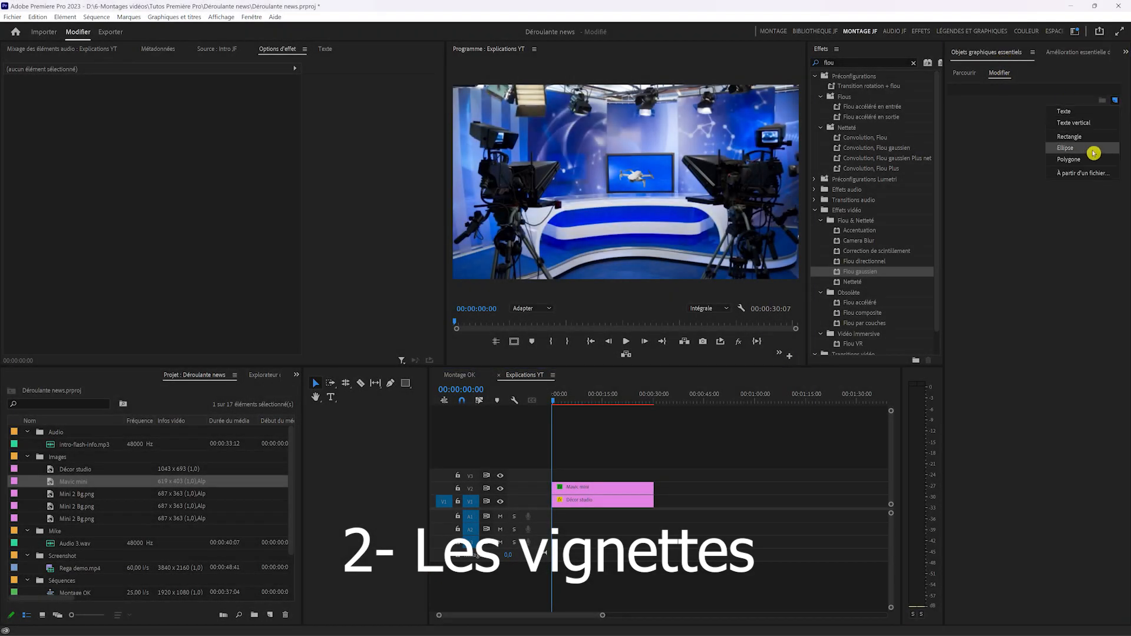
click(1074, 139)
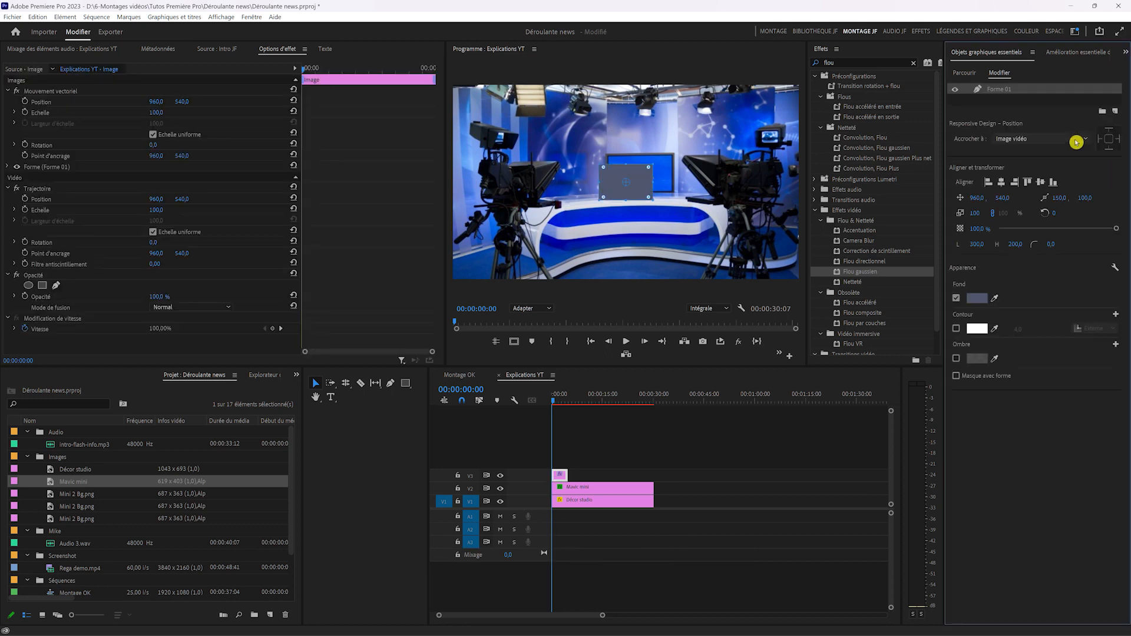
drag(637, 188, 761, 165)
drag(755, 219, 764, 226)
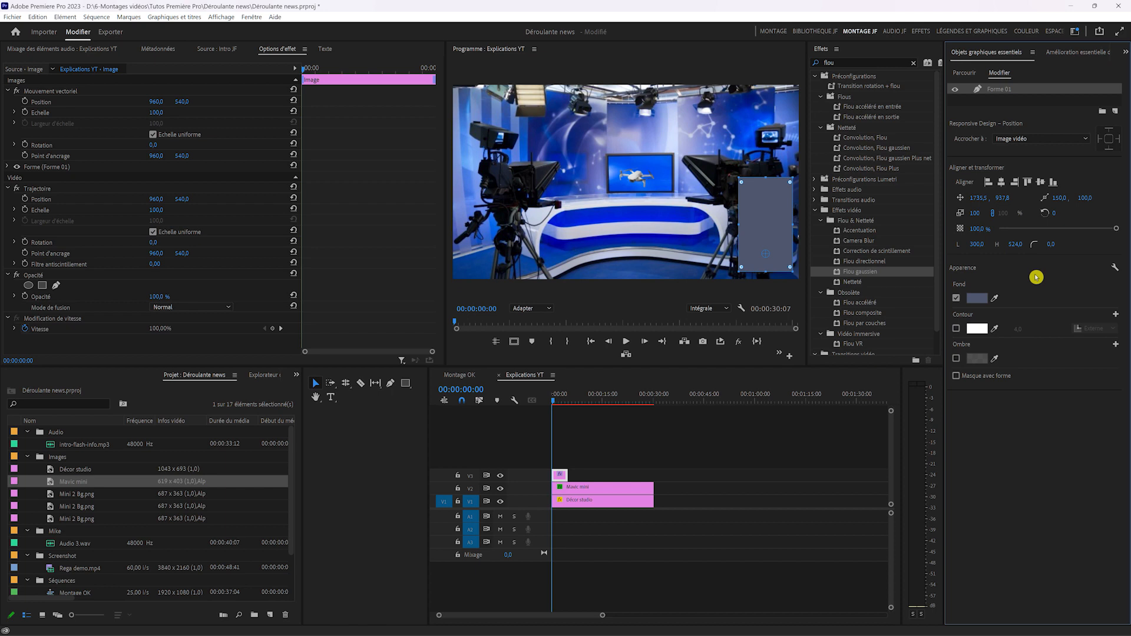
- Round the rectangle's corners to 40 and change its fill to the blue-violet colour 7781C9
click(1053, 243)
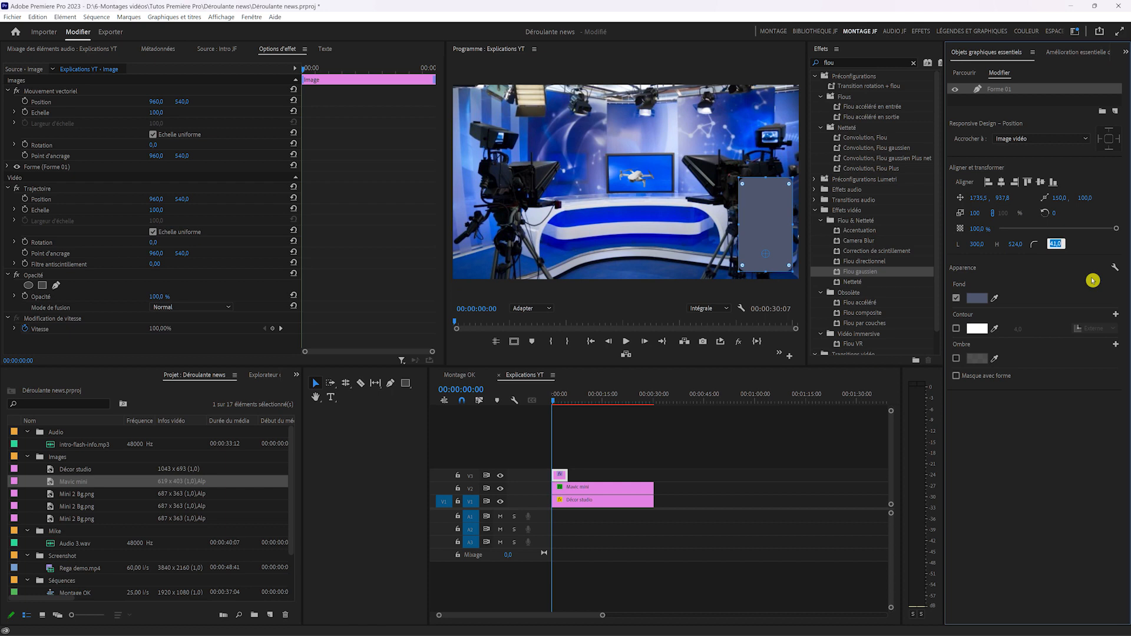
click(716, 276)
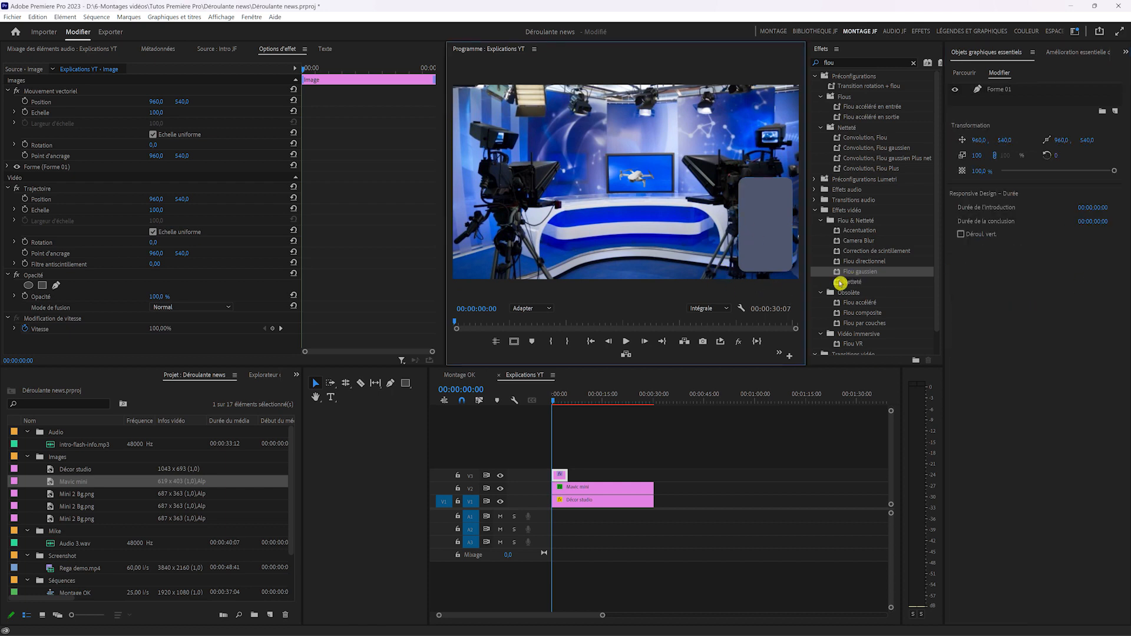
click(775, 221)
click(976, 298)
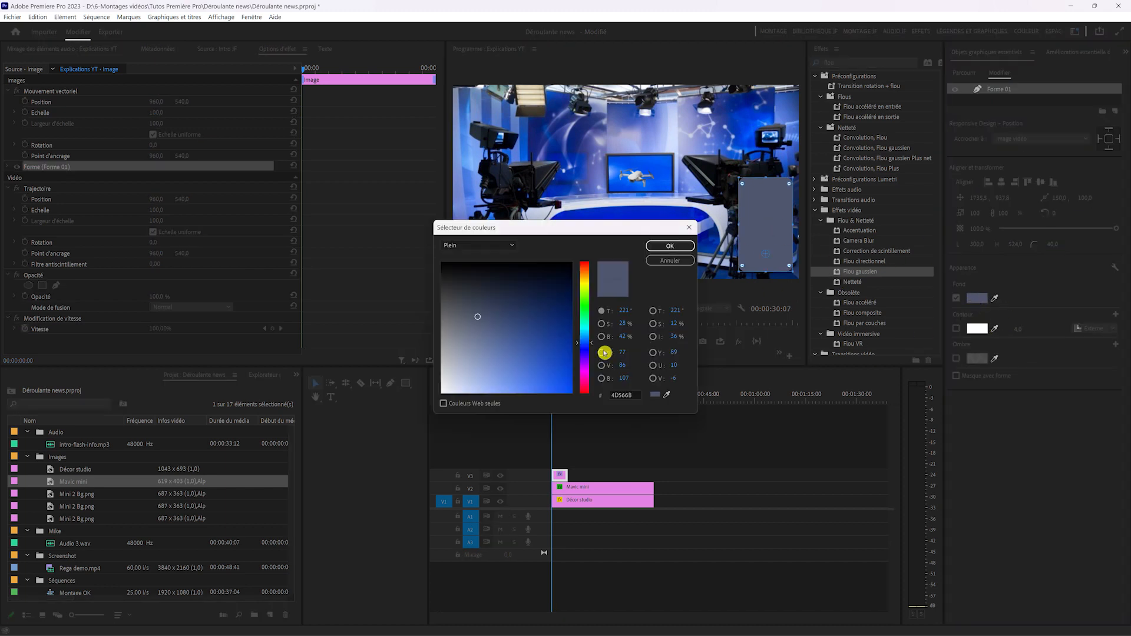
click(561, 277)
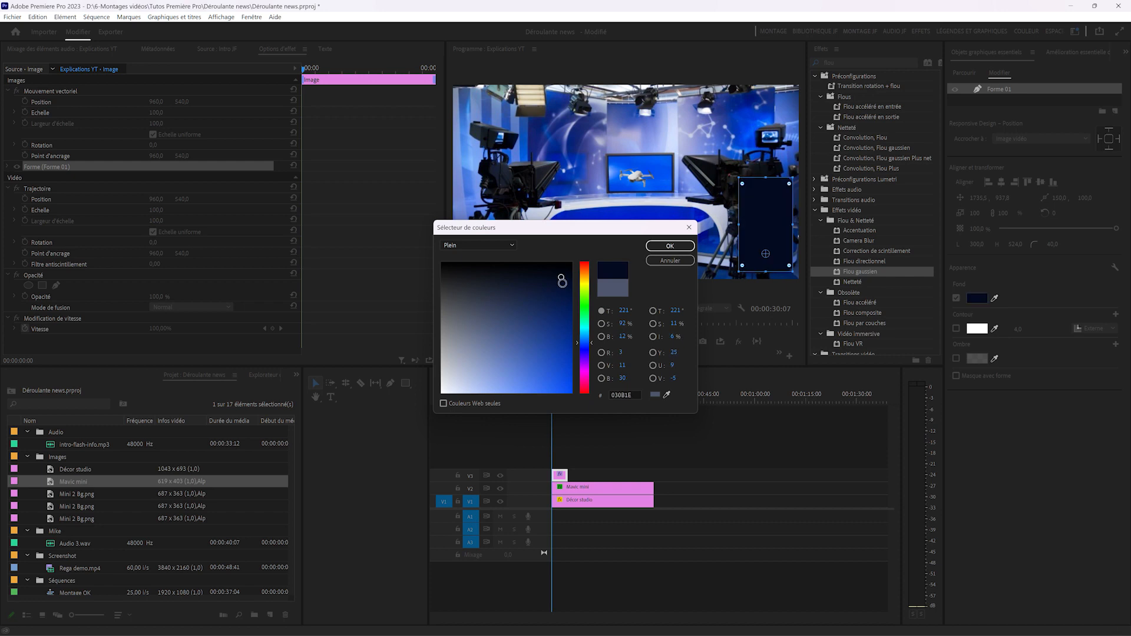
mouse_move(557, 285)
mouse_down()
mouse_move(550, 336)
mouse_move(590, 348)
mouse_move(494, 366)
mouse_up()
click(590, 350)
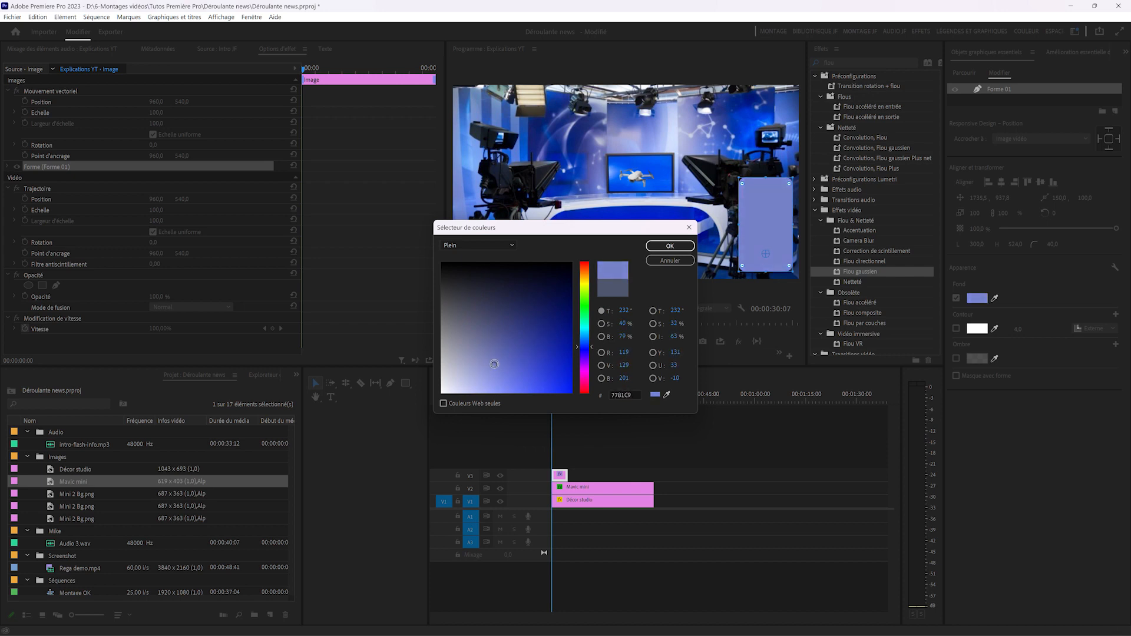
click(663, 246)
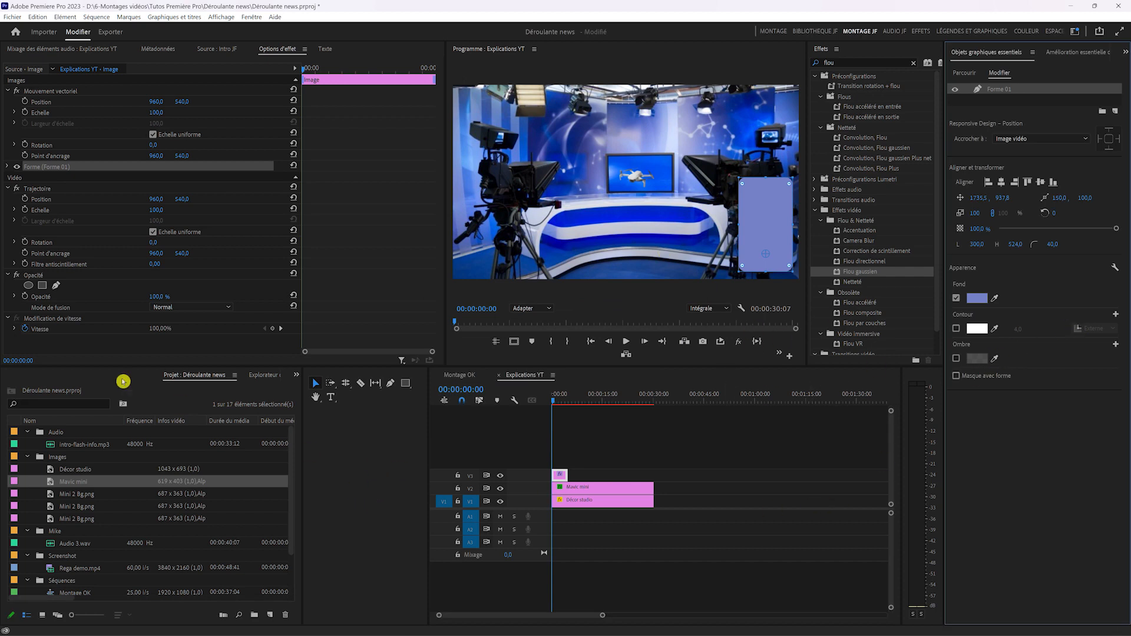
- Set the rectangle graphic clip's opacity to 70%
click(153, 354)
click(159, 298)
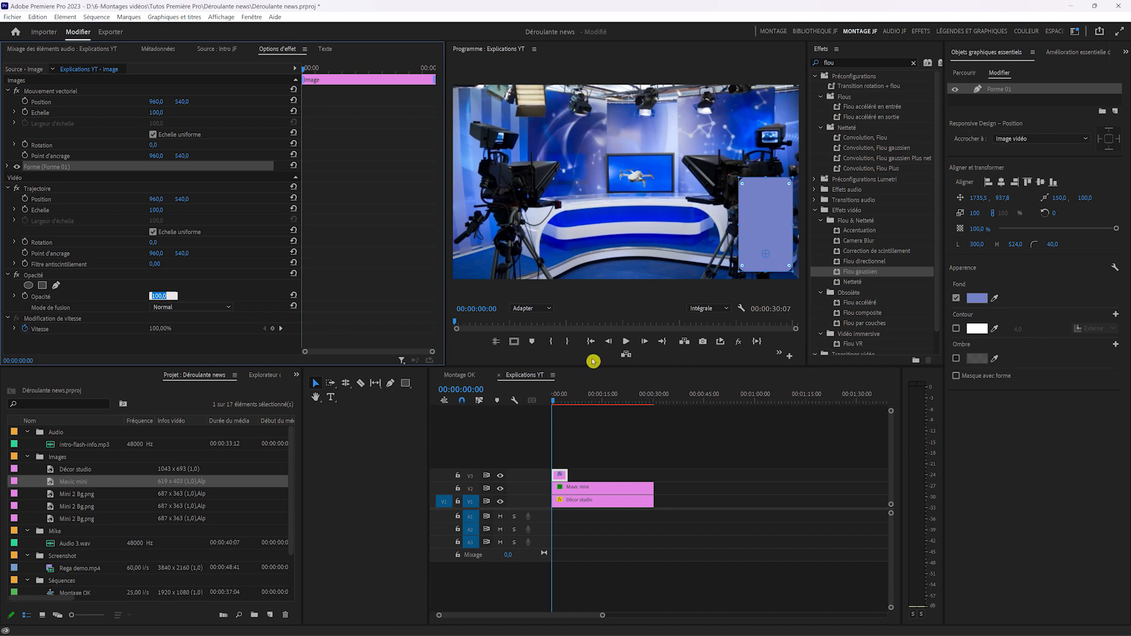
text(70)
key(Return)
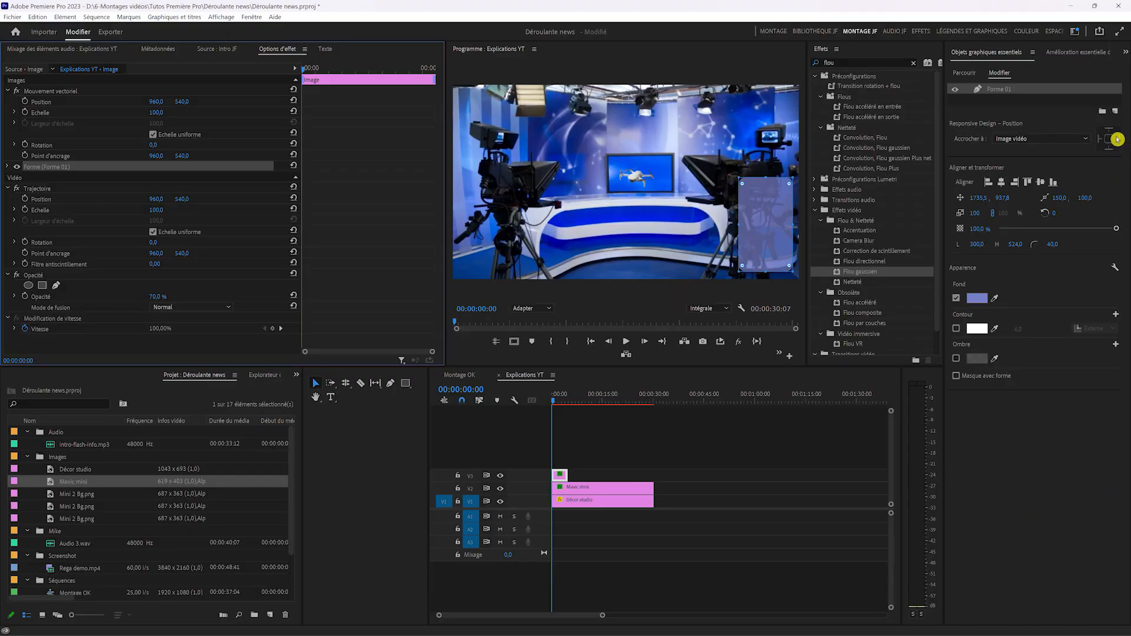
- Add the image file Mini 2 Bg.png as a new layer in the rectangle graphic
click(1115, 114)
click(1101, 183)
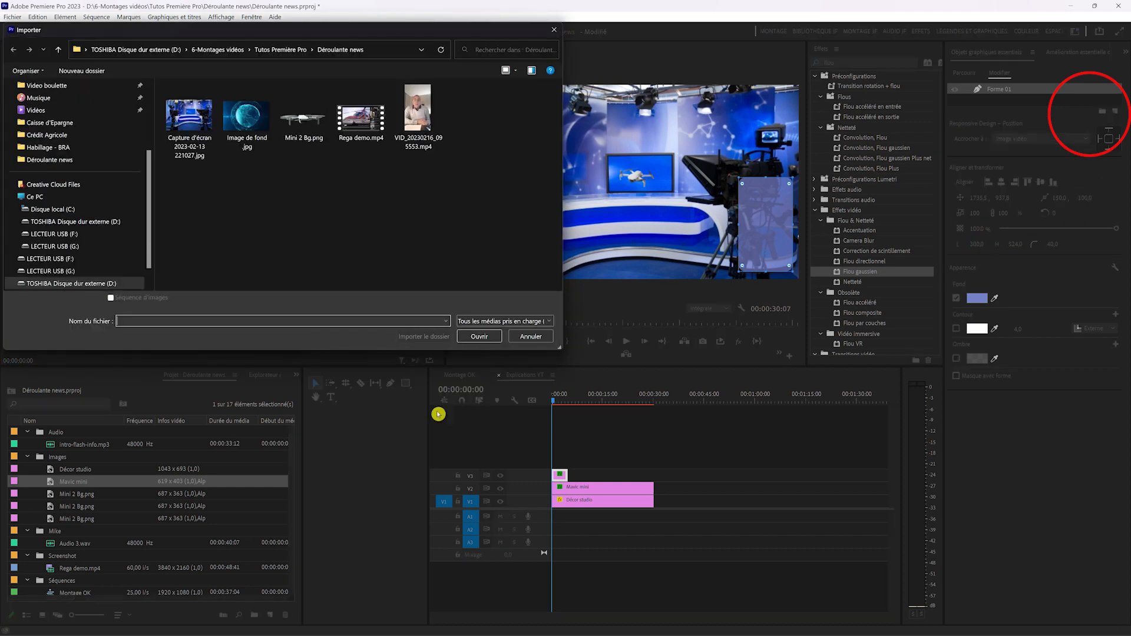
click(311, 134)
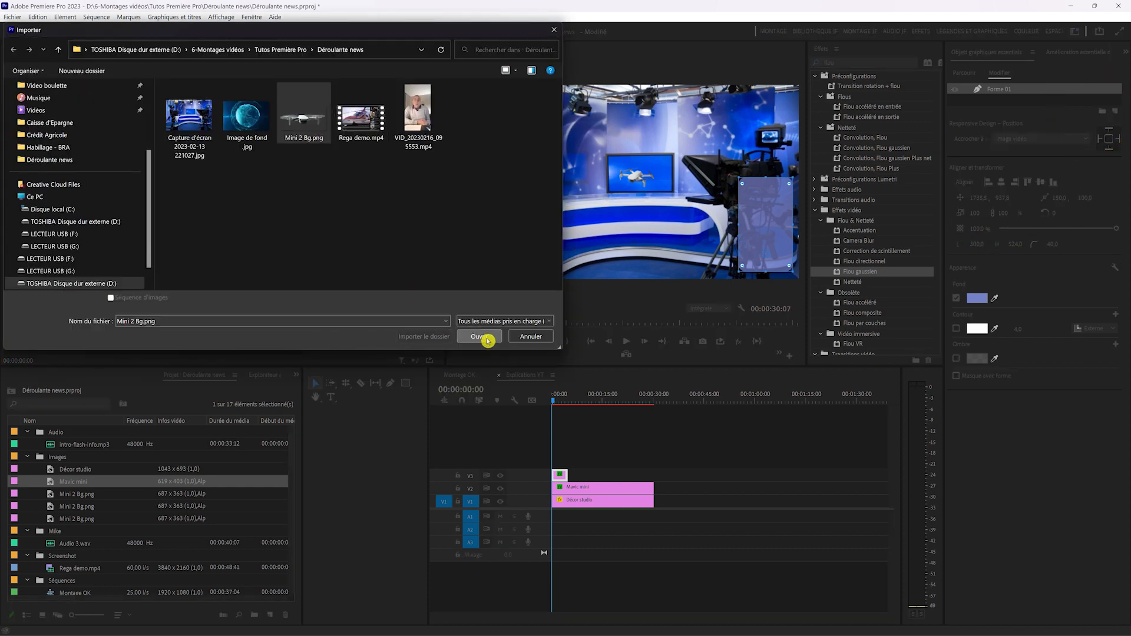
click(484, 337)
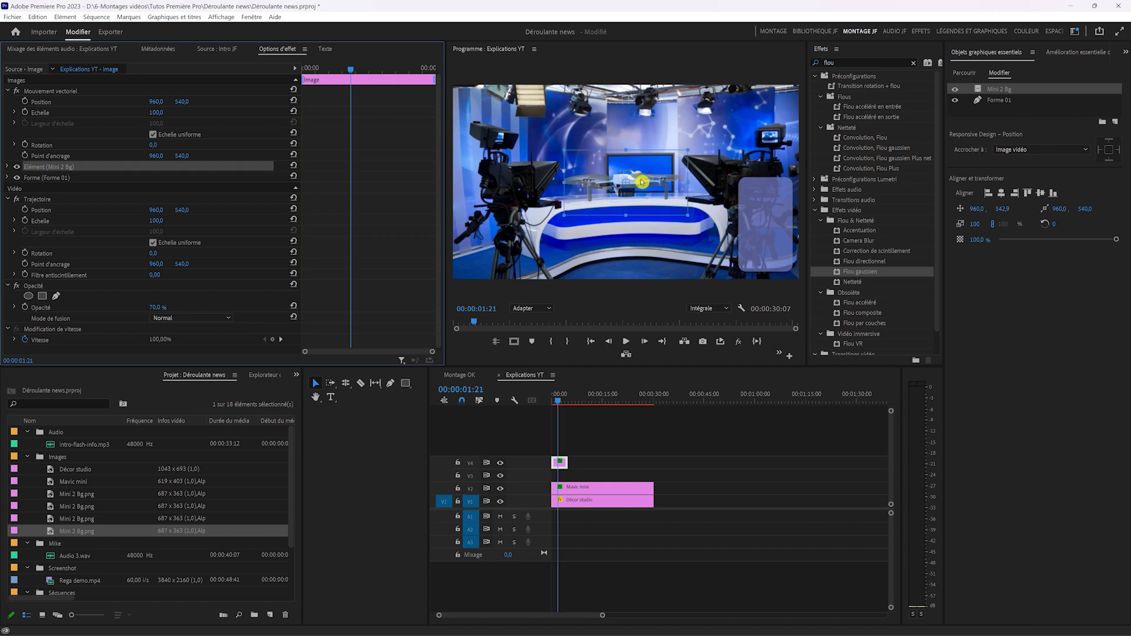
- Scale the Mini 2 Bg image layer down to 20% and move it onto the upper part of the rectangle
mouse_move(646, 182)
mouse_down()
mouse_move(668, 181)
mouse_move(710, 153)
mouse_move(660, 175)
mouse_up()
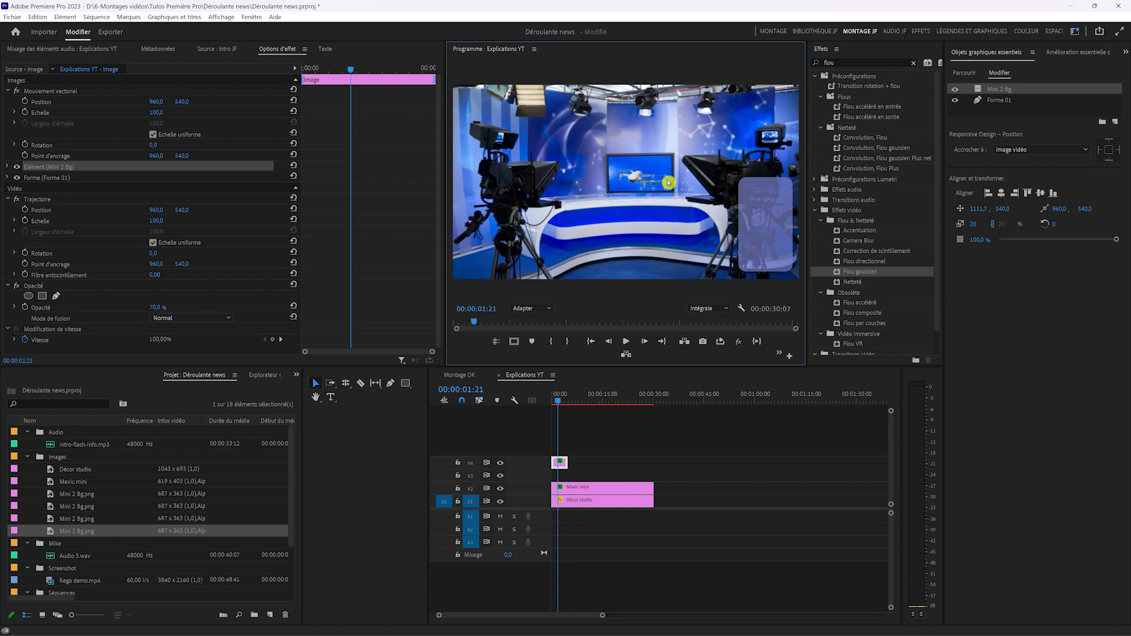
drag(653, 182, 750, 189)
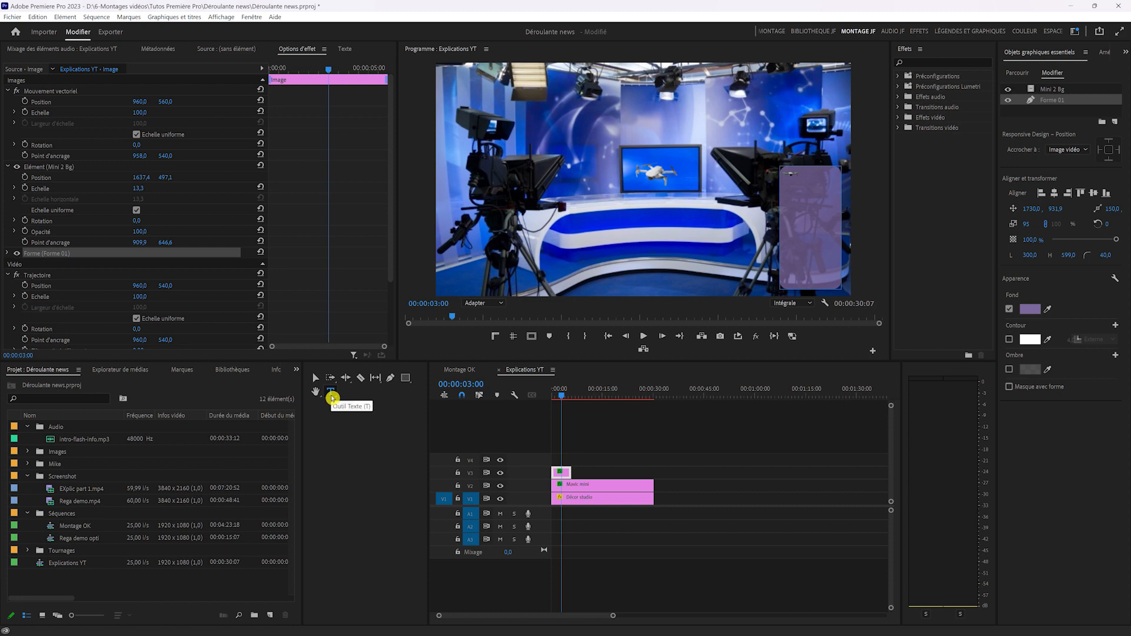
- Add a text box inside the rectangle reading "- Je fais un test pour la démo ..." and put the text layer in a group
click(331, 394)
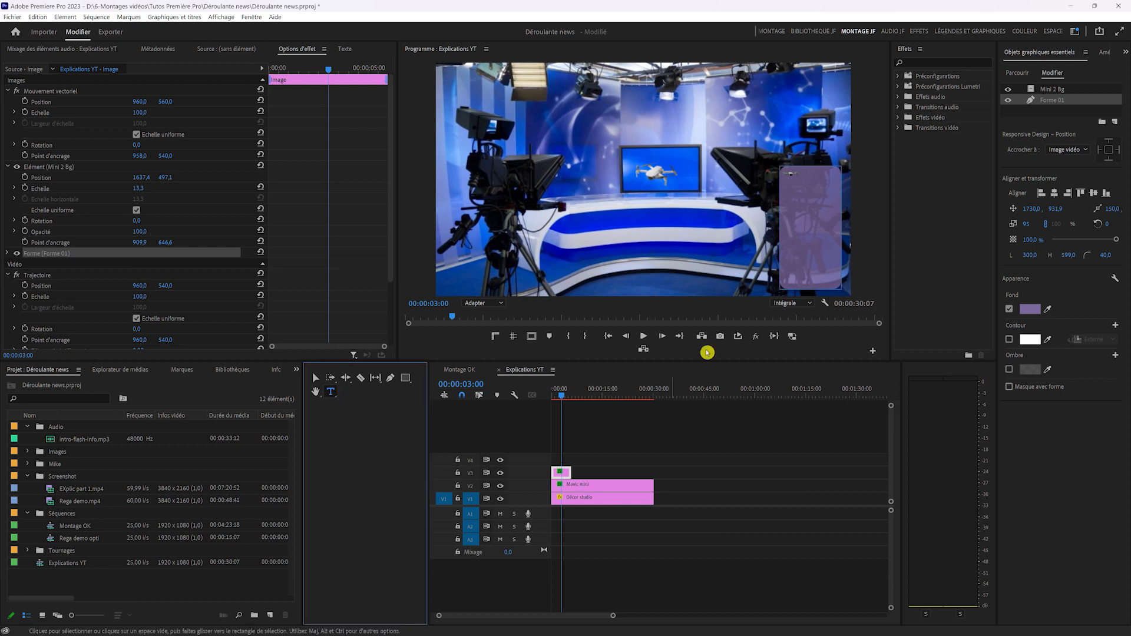
click(789, 186)
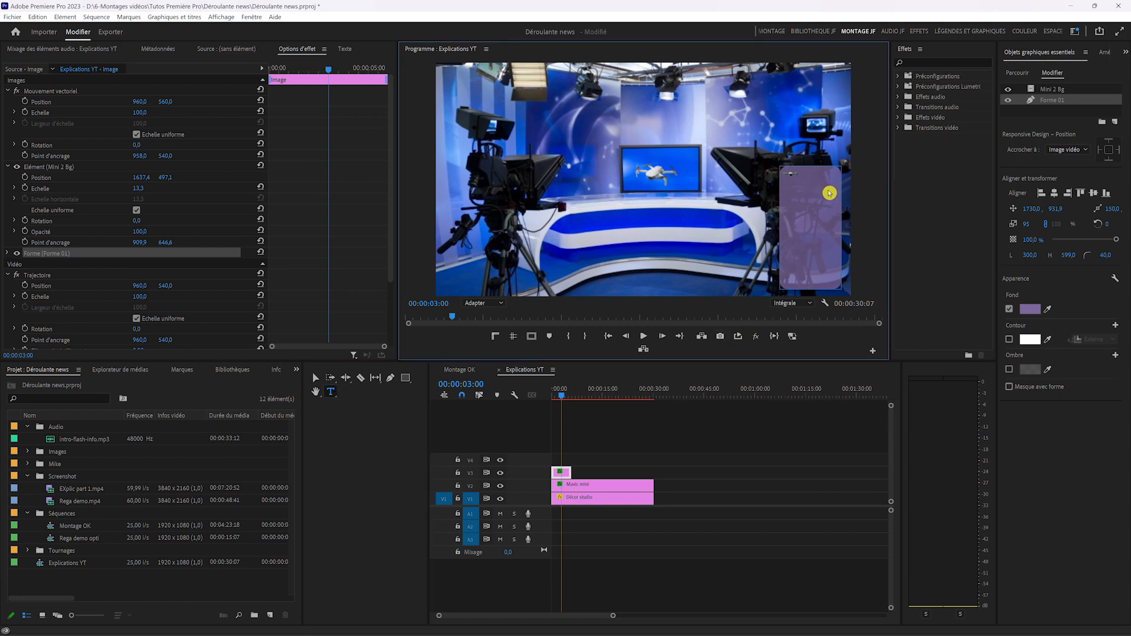
drag(836, 285, 836, 283)
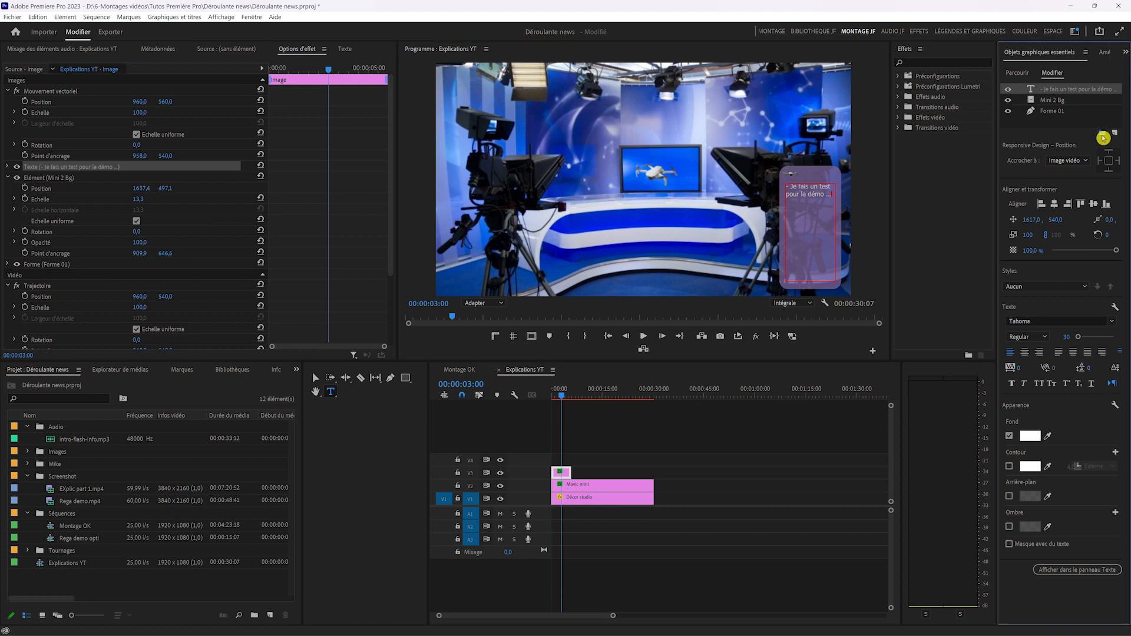
click(1101, 136)
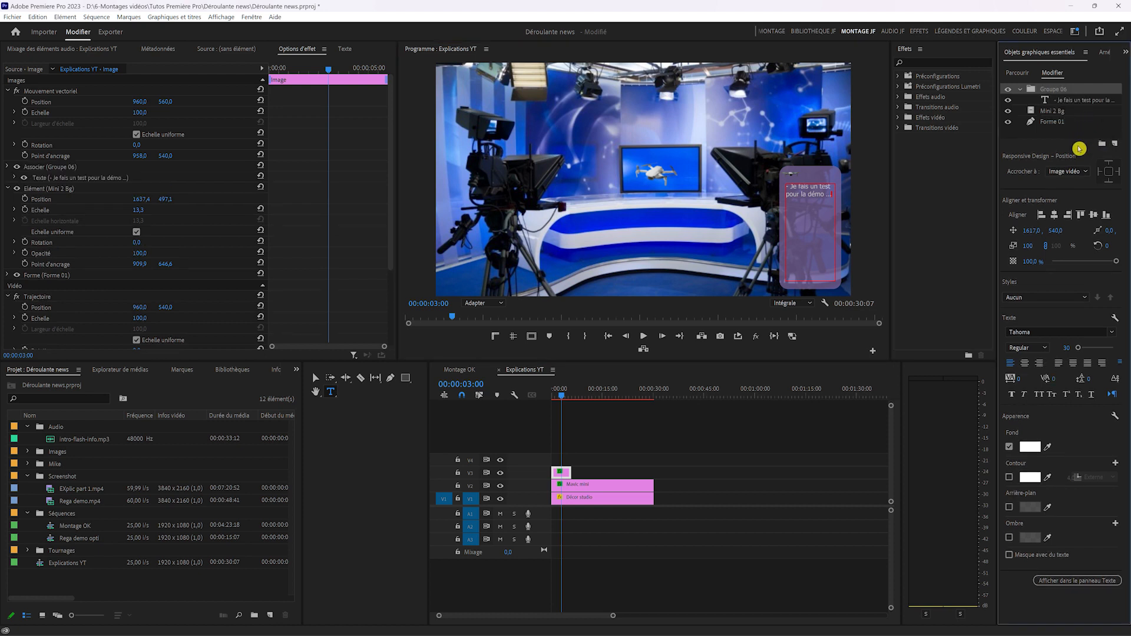
- Animate the vignette's vector motion position with a keyframe at 00:00:01:05 and another at 00:00:00:20 with the vertical position set to 1200
click(559, 398)
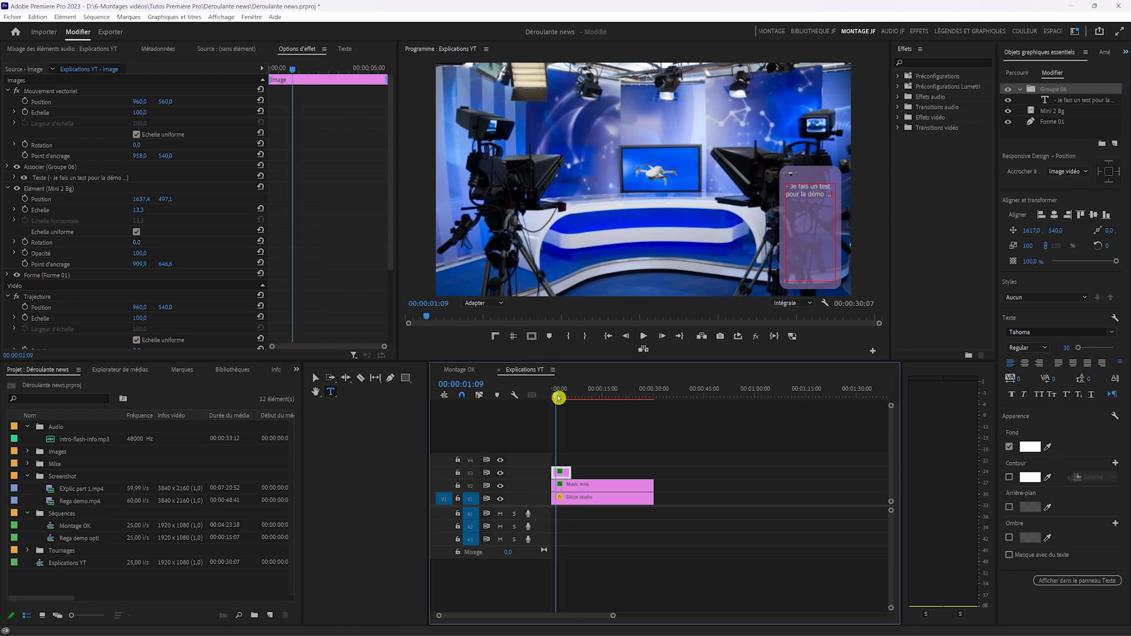
click(23, 104)
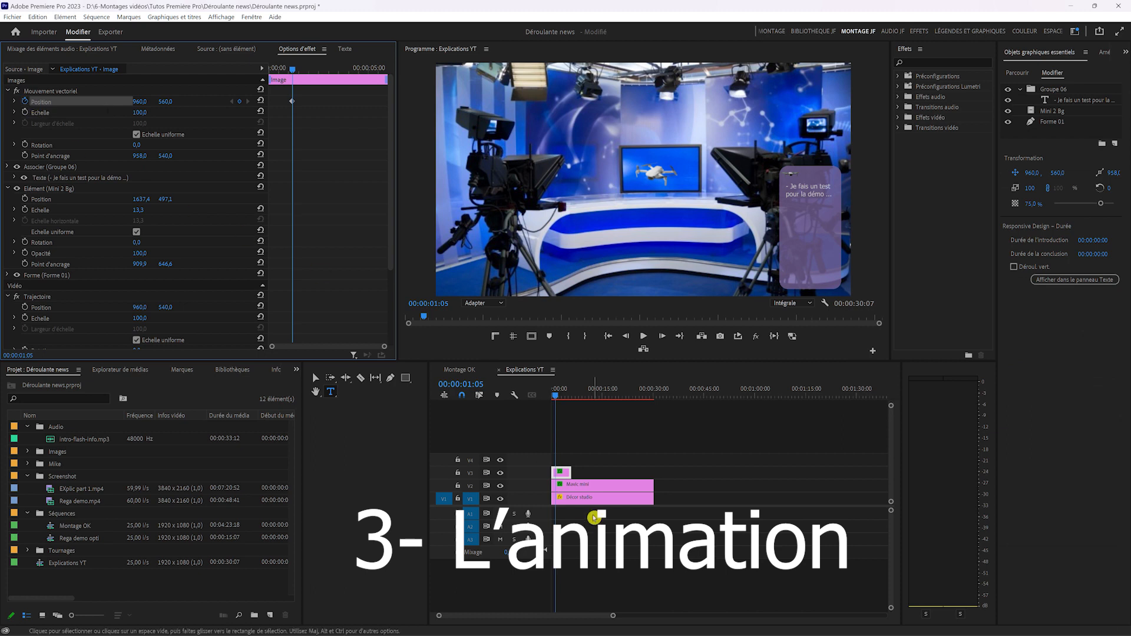
click(628, 337)
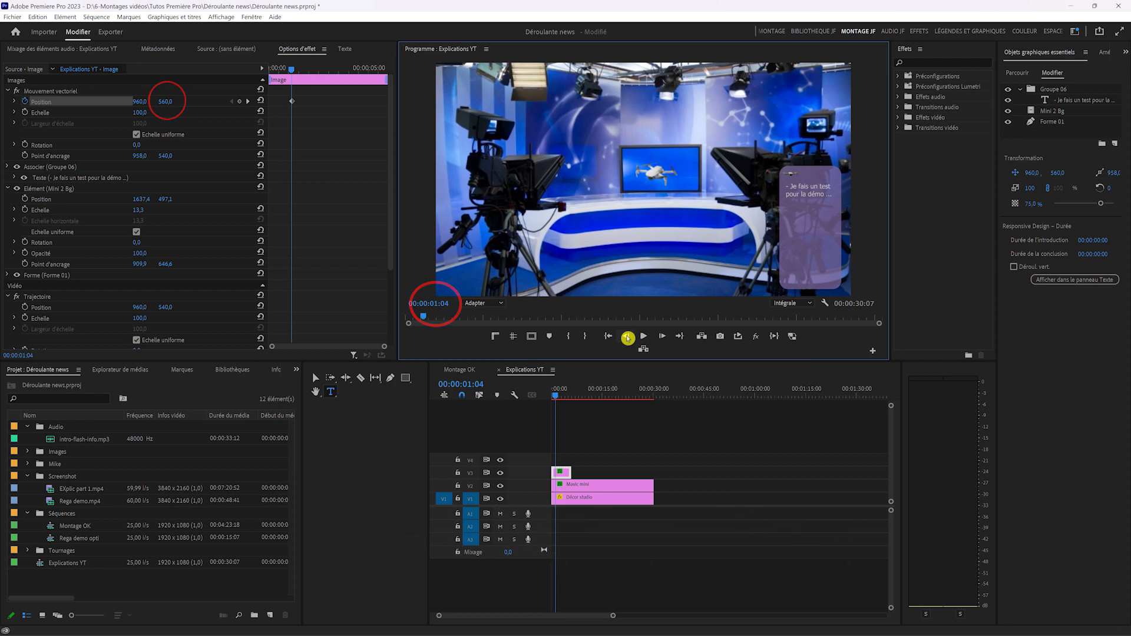
click(627, 337)
click(628, 337)
click(628, 336)
click(628, 337)
click(627, 337)
click(627, 337)
click(628, 336)
click(628, 337)
click(627, 337)
drag(166, 103, 166, 103)
text(1200)
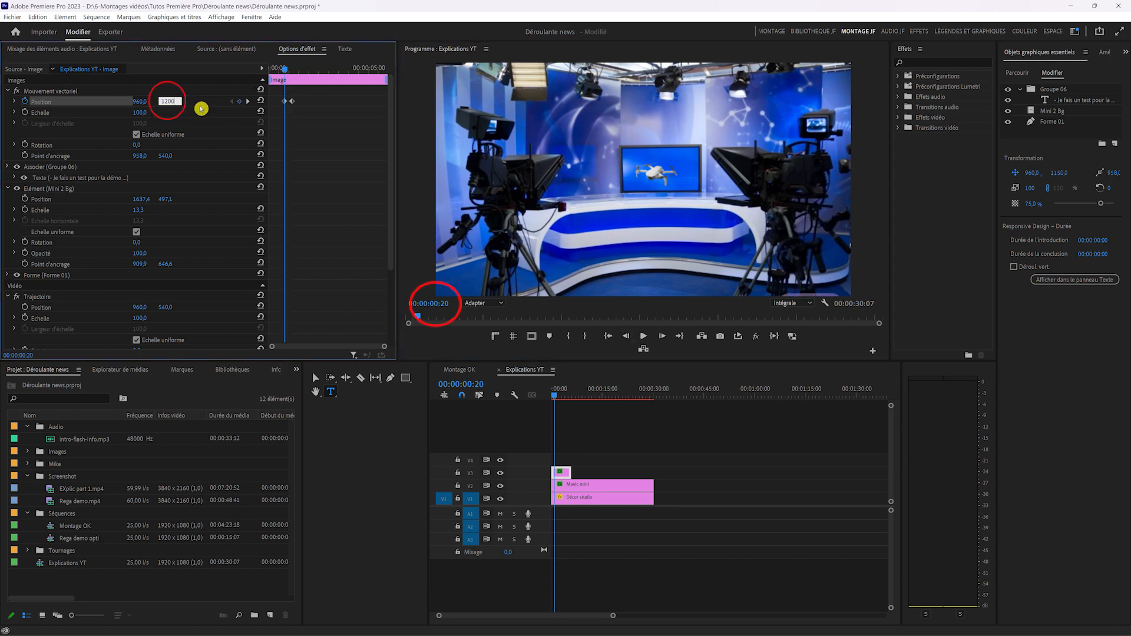
key(Return)
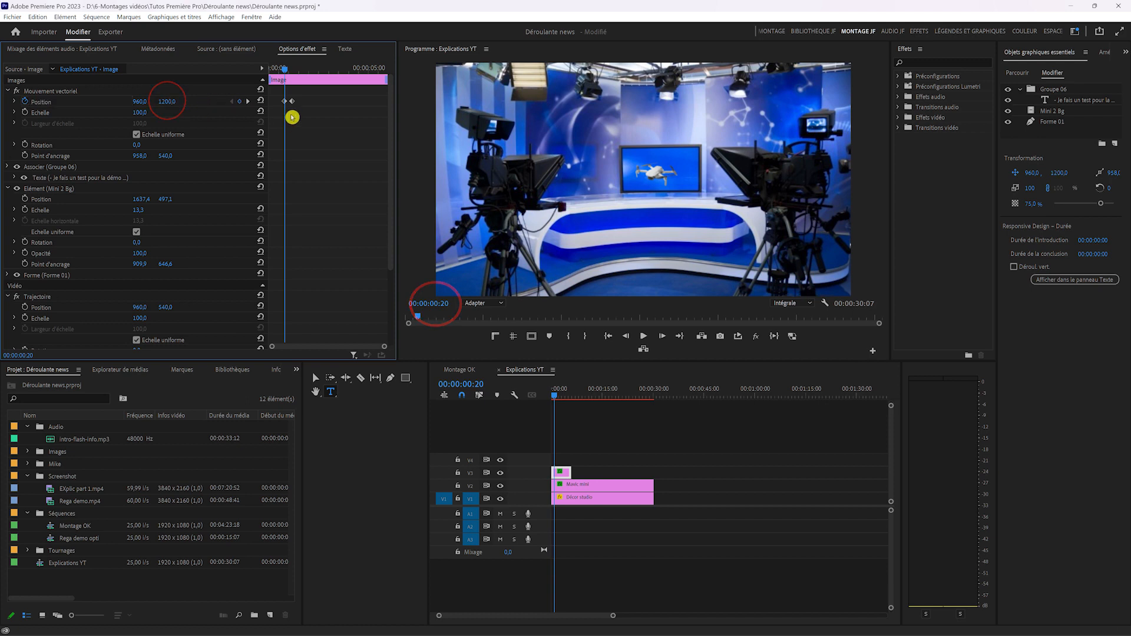
- Add a vector motion position keyframe at 00:00:04:04 that holds the vignette at its on-screen position
click(248, 101)
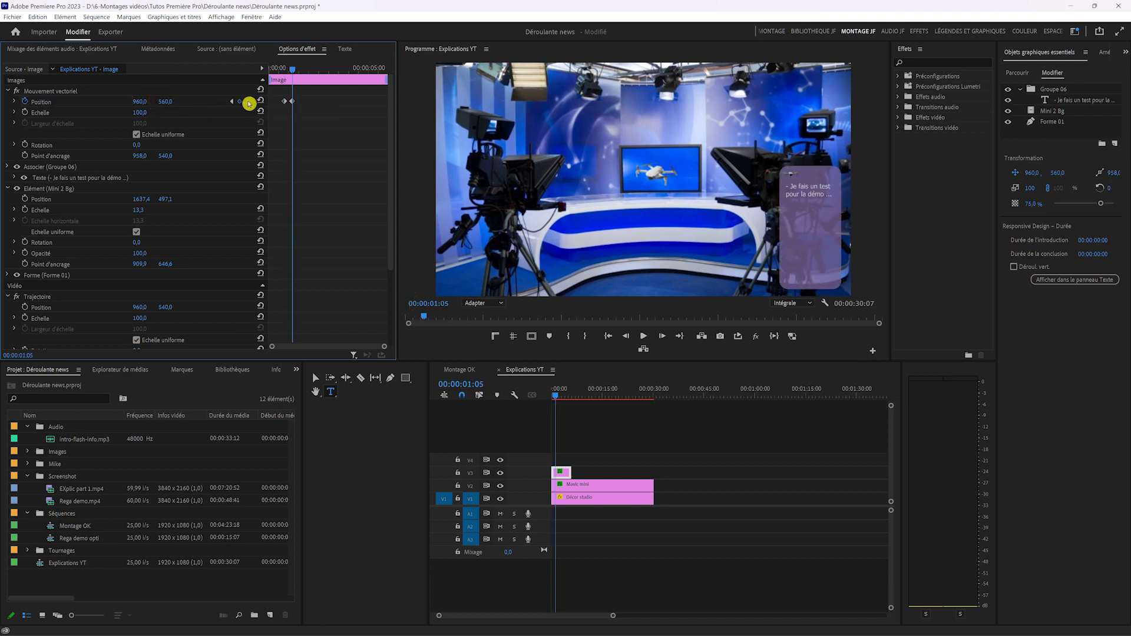
drag(295, 72, 354, 92)
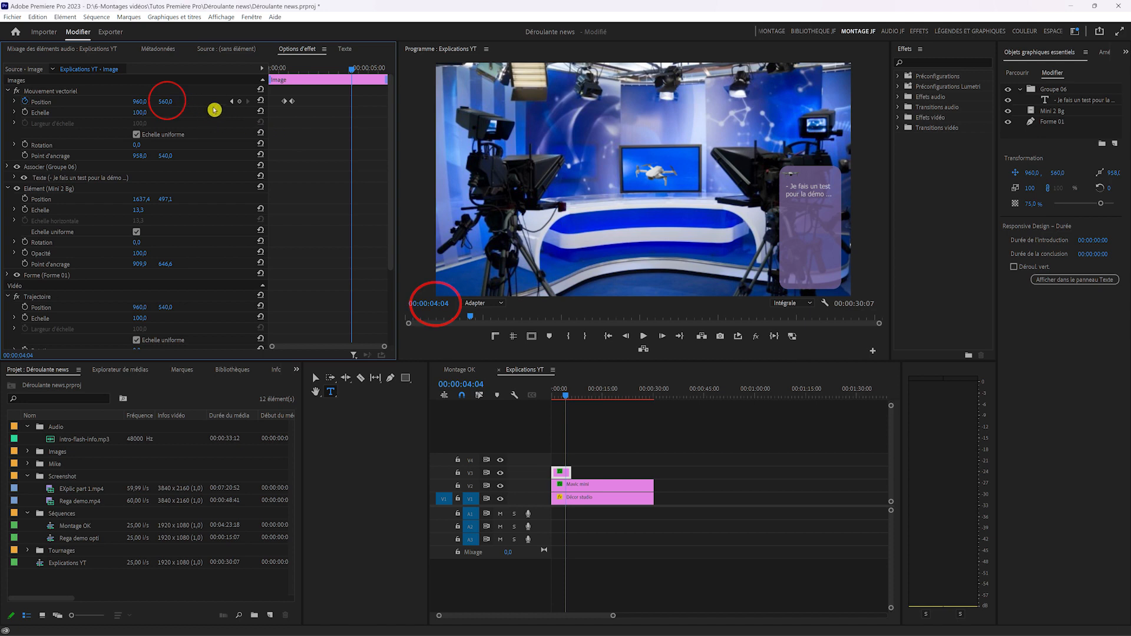
click(239, 101)
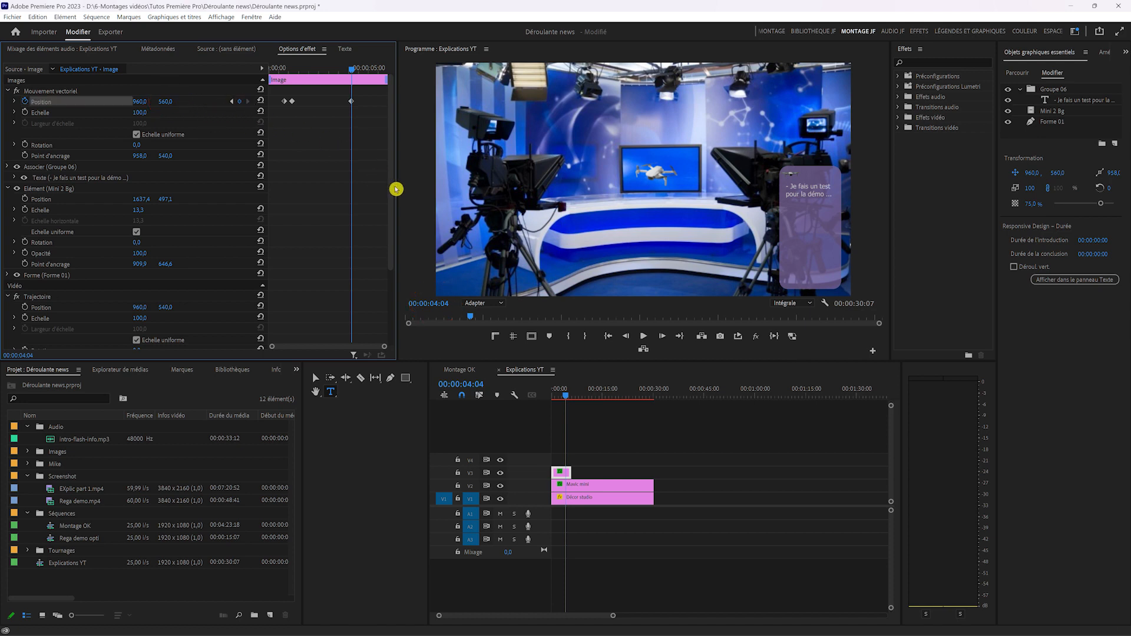
- Advance ten frames to 00:00:04:14 and set the vignette's vertical vector position to -600
click(663, 338)
click(663, 339)
click(663, 339)
click(663, 339)
click(663, 339)
click(663, 338)
click(663, 339)
click(663, 339)
click(663, 339)
click(663, 339)
click(663, 339)
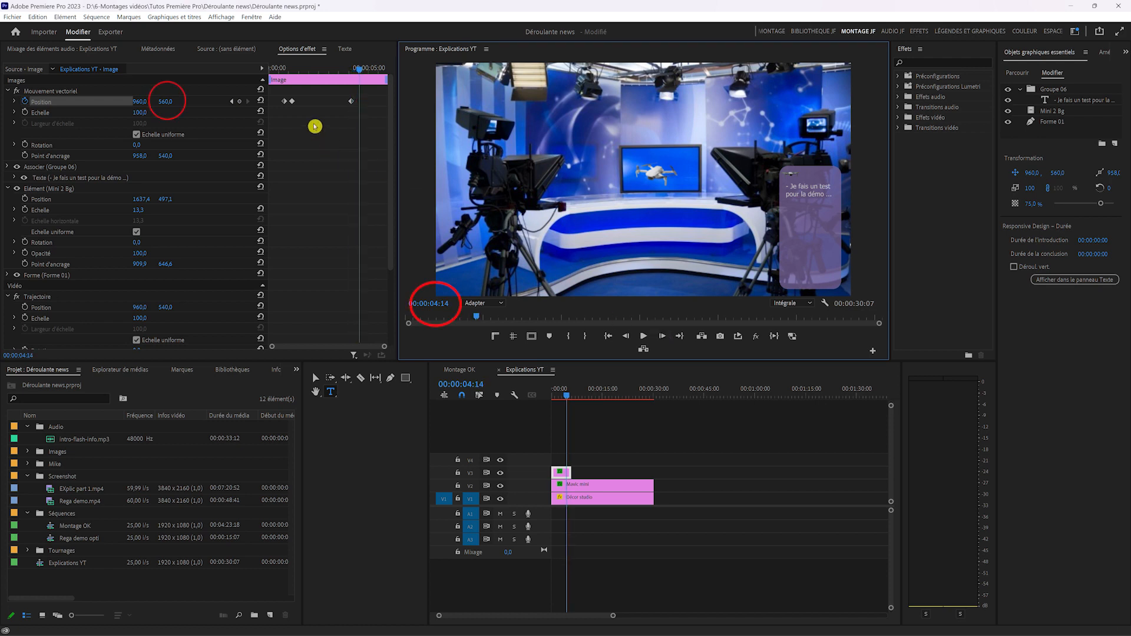
click(167, 101)
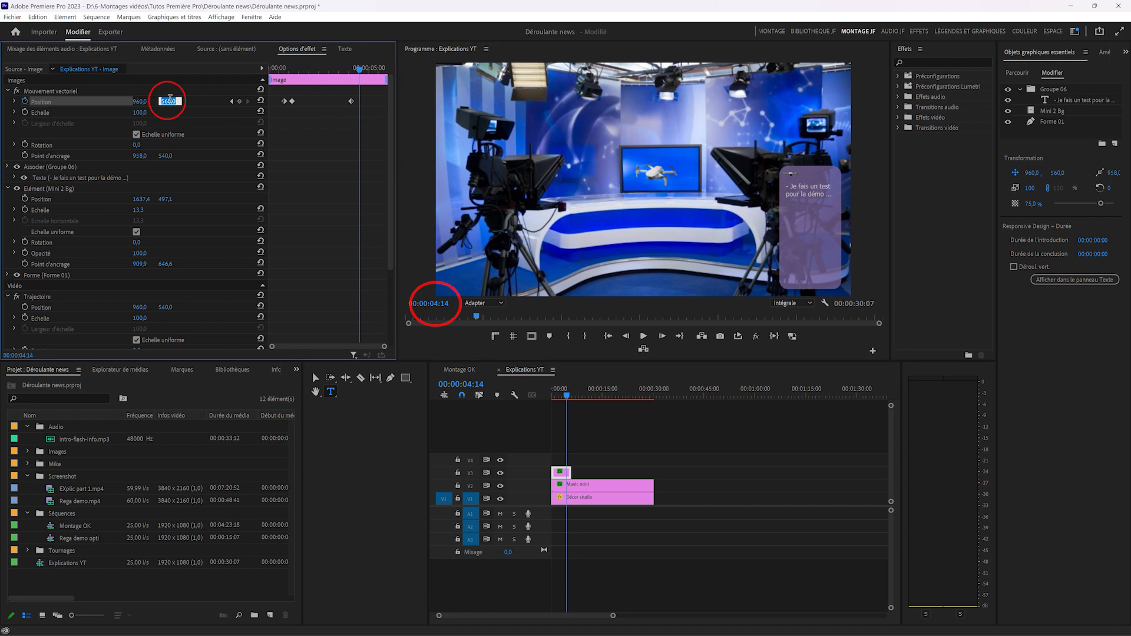
- Select all the vignette's position keyframes and set their temporal interpolation to Progressif
drag(566, 397, 556, 400)
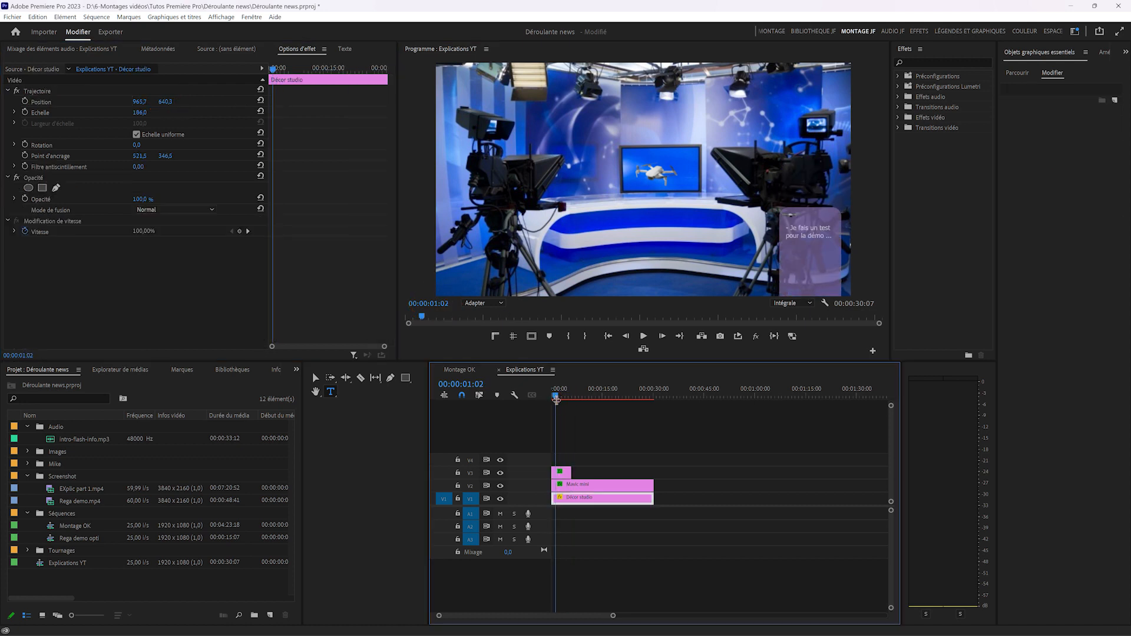
click(563, 473)
click(367, 90)
drag(349, 117, 273, 114)
right_click(290, 105)
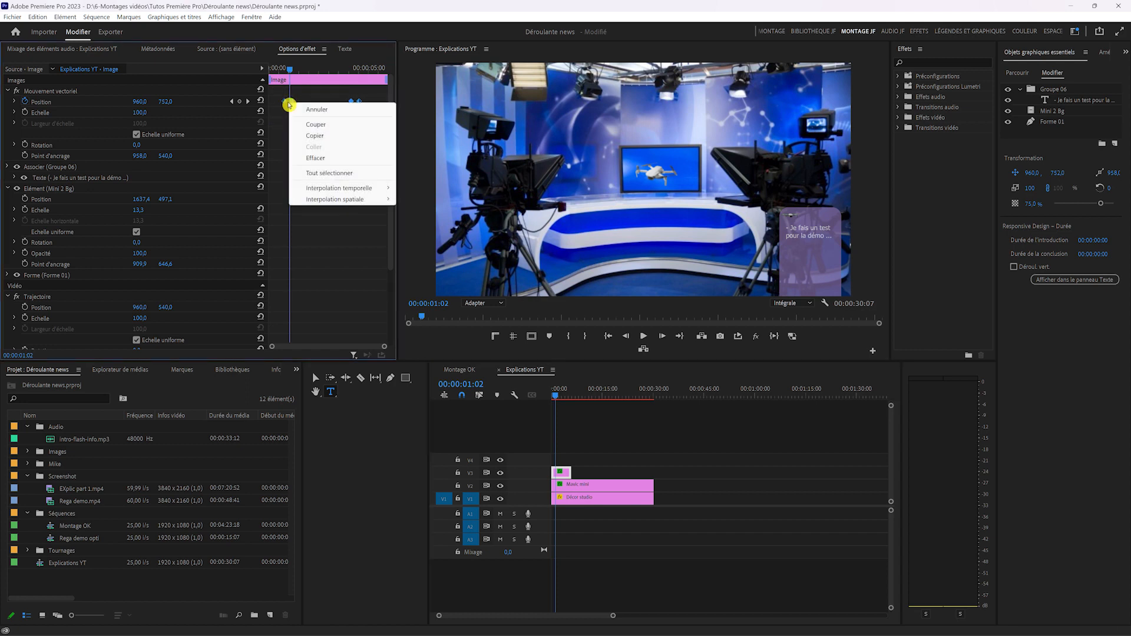
mouse_move(325, 190)
mouse_move(394, 188)
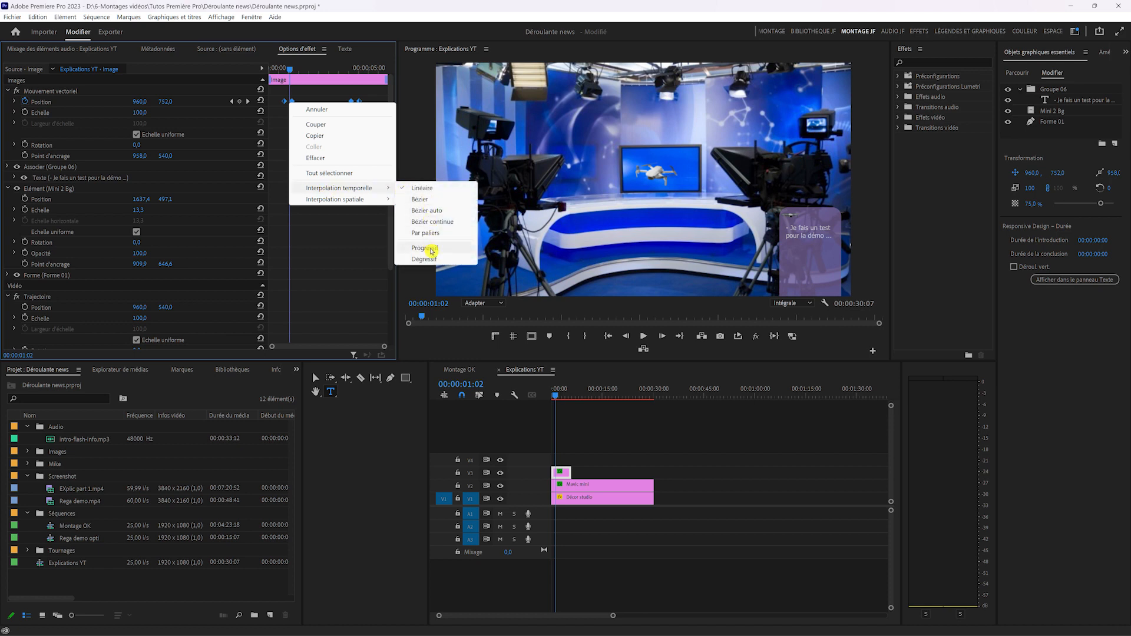
click(430, 248)
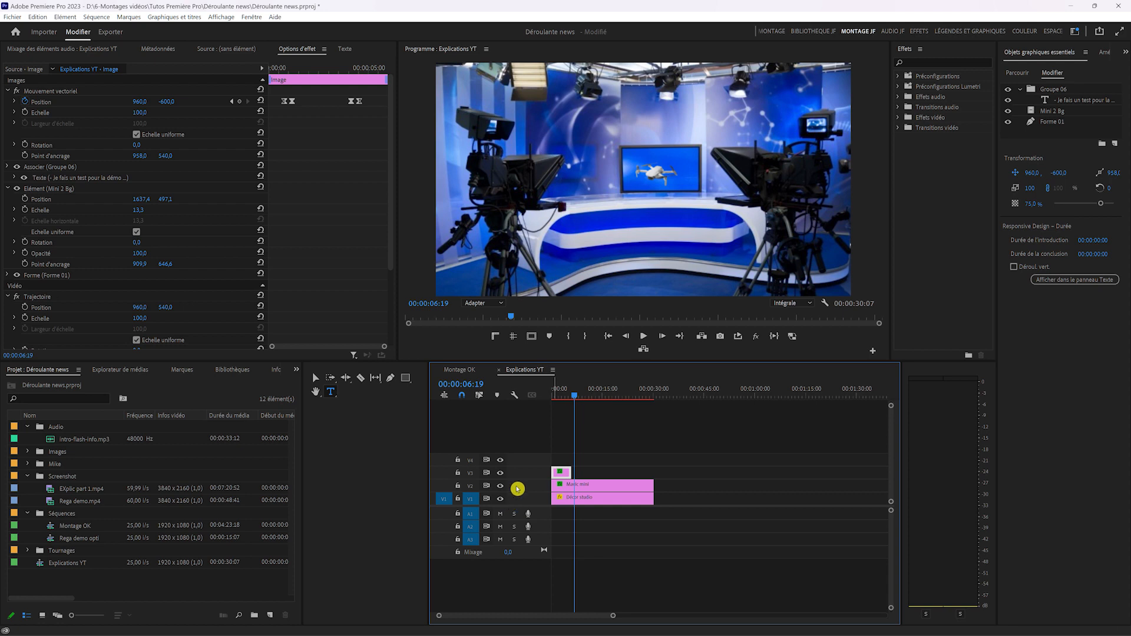
- Paste three copies of the vignette clip one after another on track V3, starting at the original clip's end
click(470, 472)
drag(576, 399, 572, 398)
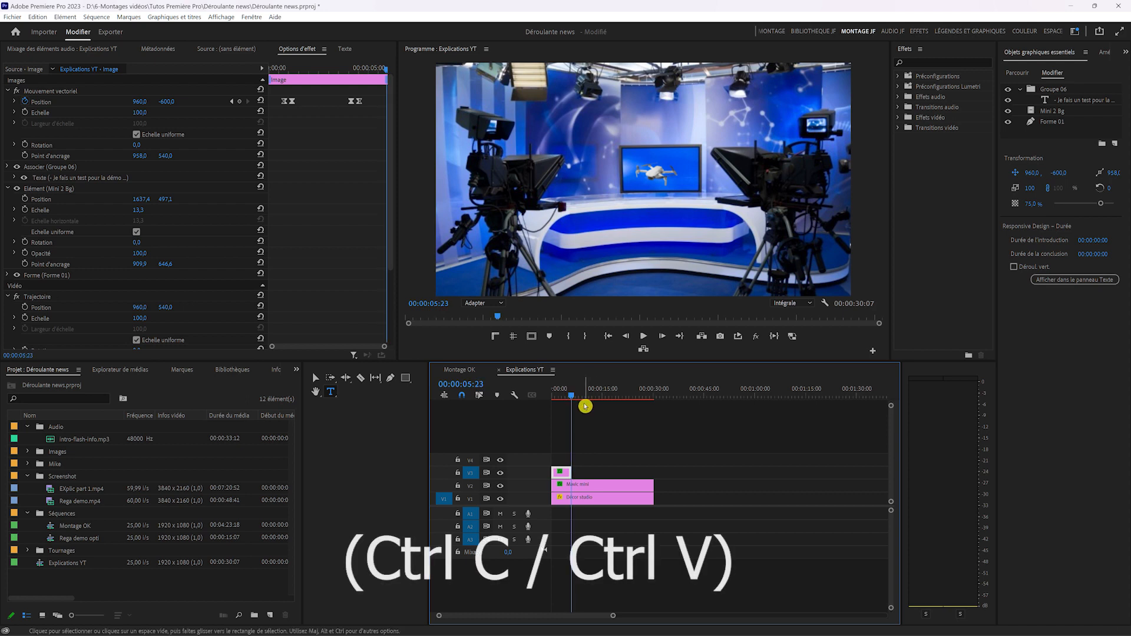
key(ctrl+v)
click(594, 405)
key(ctrl+v)
key(ctrl+v)
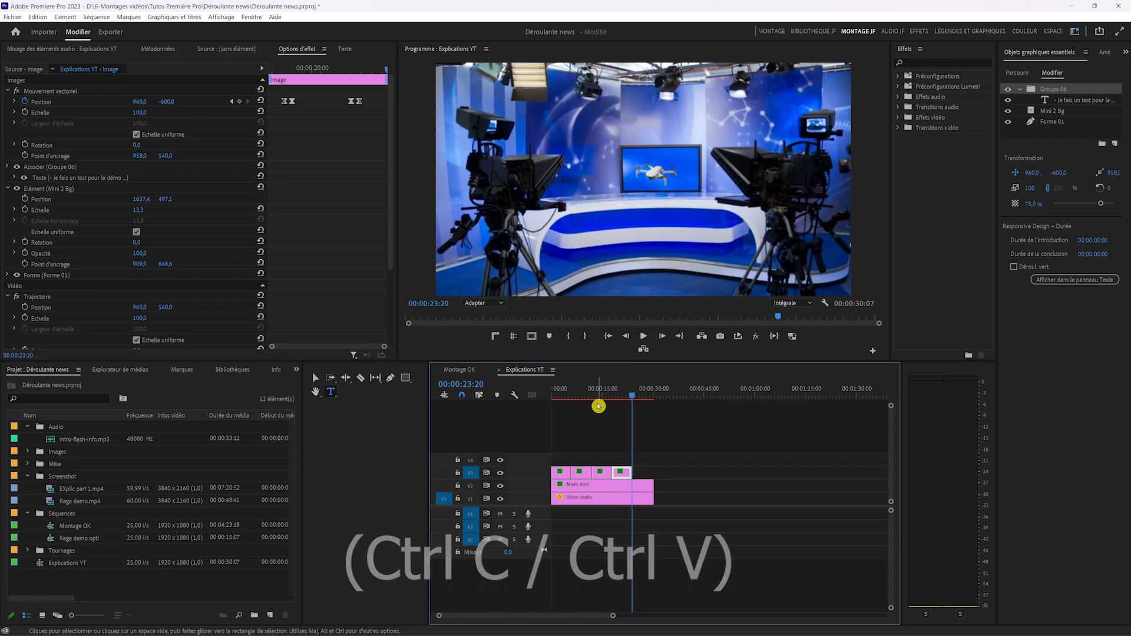
- Change the text of the second vignette clip to "- 2ème test"
click(587, 489)
click(587, 472)
click(586, 388)
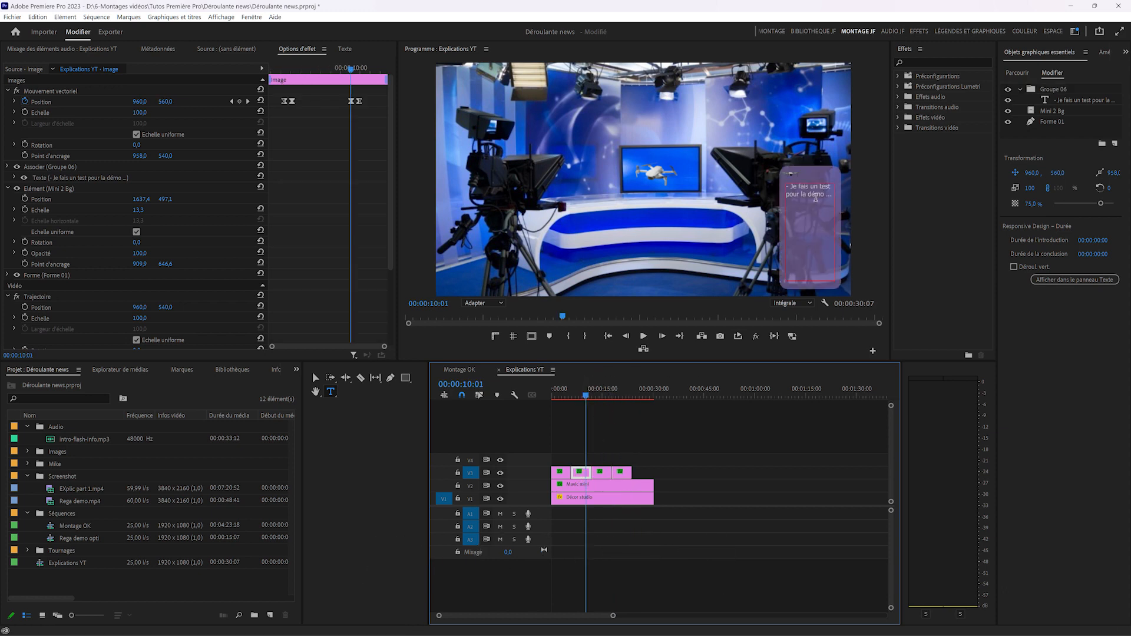
click(791, 187)
text(2ème test)
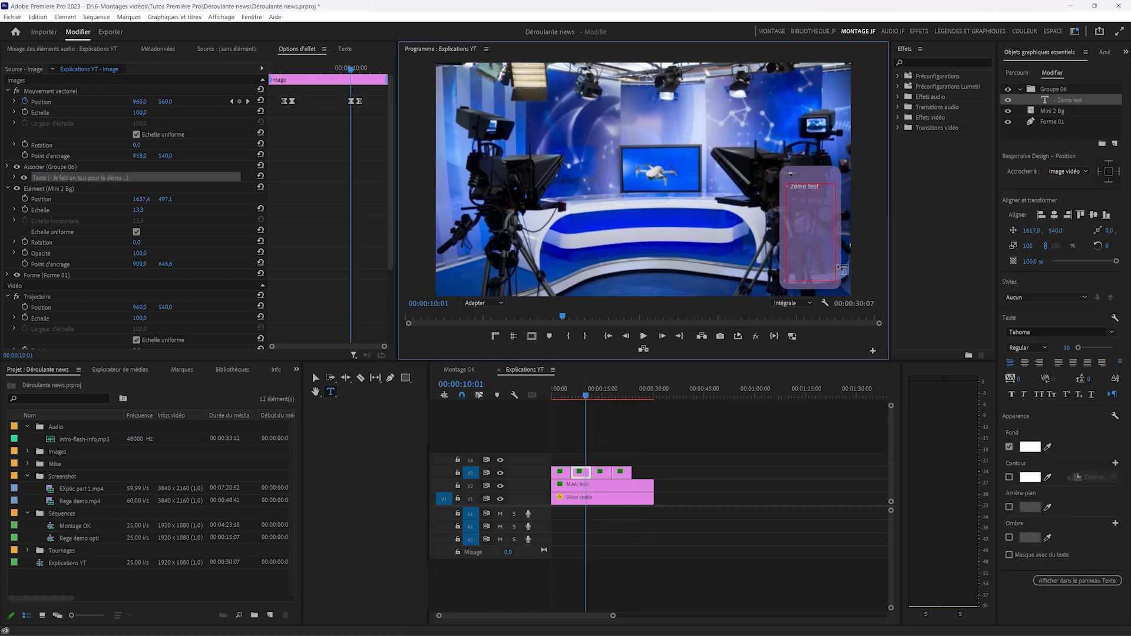
- Replace the text of the third vignette clip with "- On remets ça !"
click(601, 476)
click(602, 389)
click(789, 189)
key(ctrl+a)
text(- O)
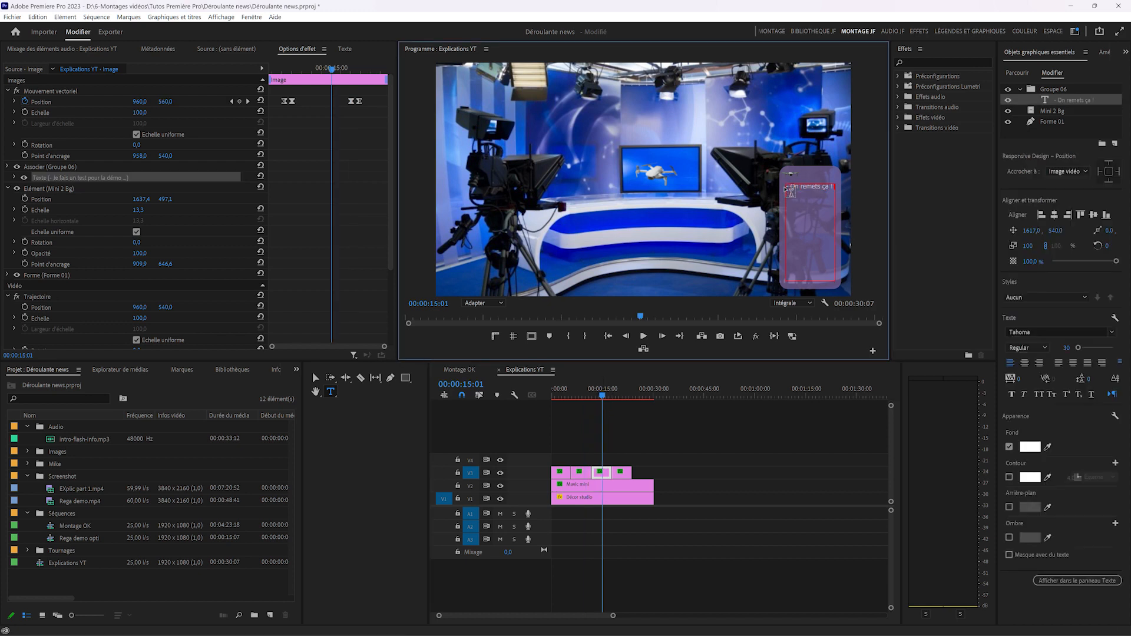
- Replace the text of the fourth vignette clip with a new line starting with a dash
click(620, 392)
click(789, 190)
key(ctrl+a)
text(-)
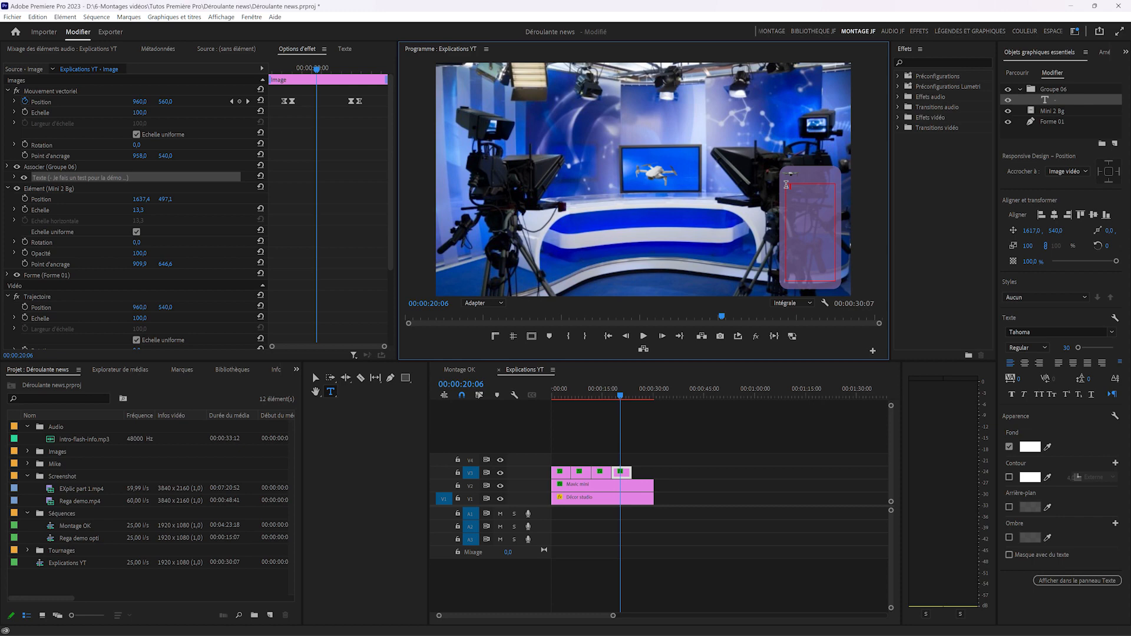